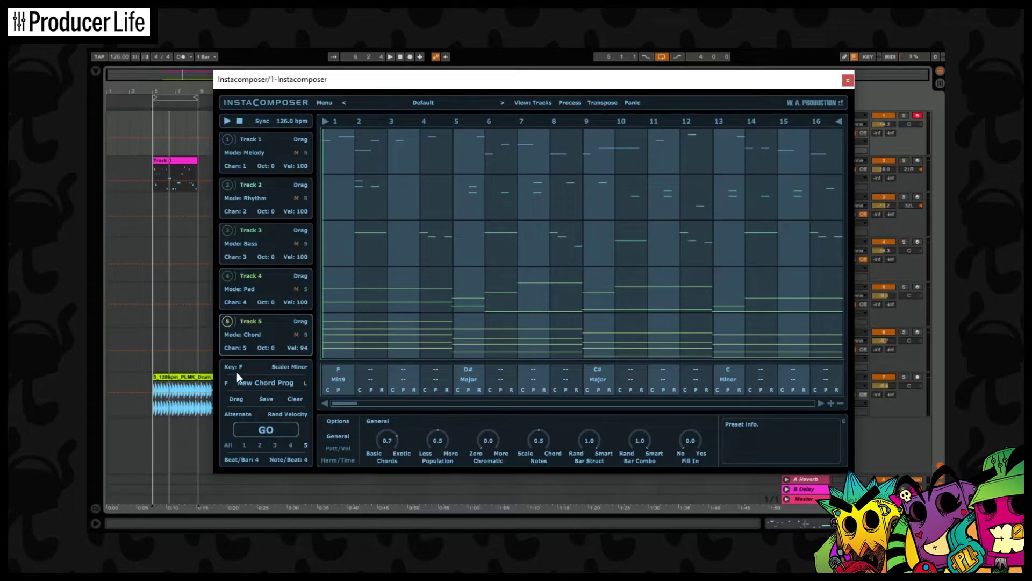
- Drag Instacomposer's five generated parts onto Massive tracks 2–6 as MIDI clips
drag(238, 399, 157, 172)
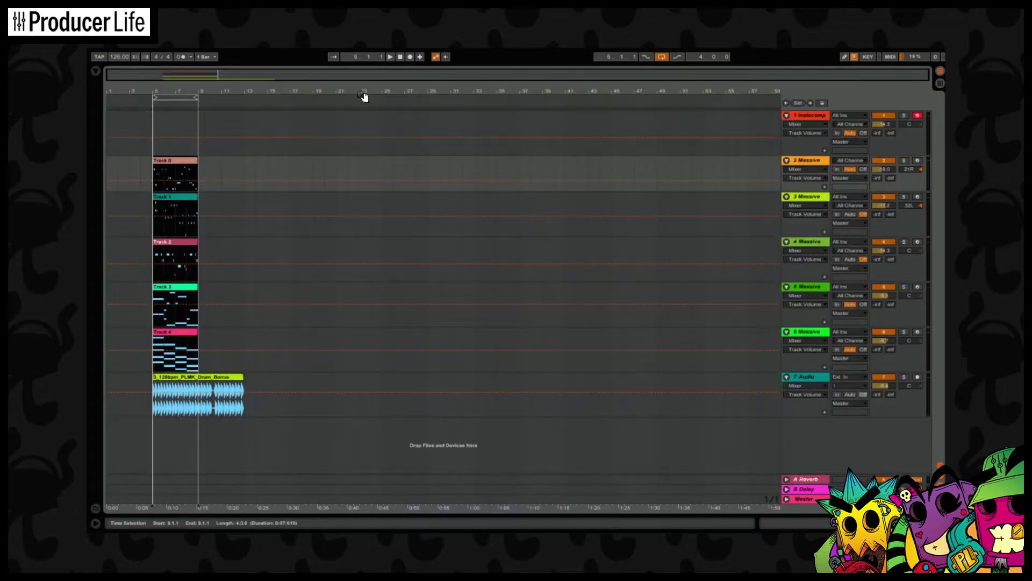
- Play back the new clips, then reopen the Instacomposer window from track 1
click(391, 56)
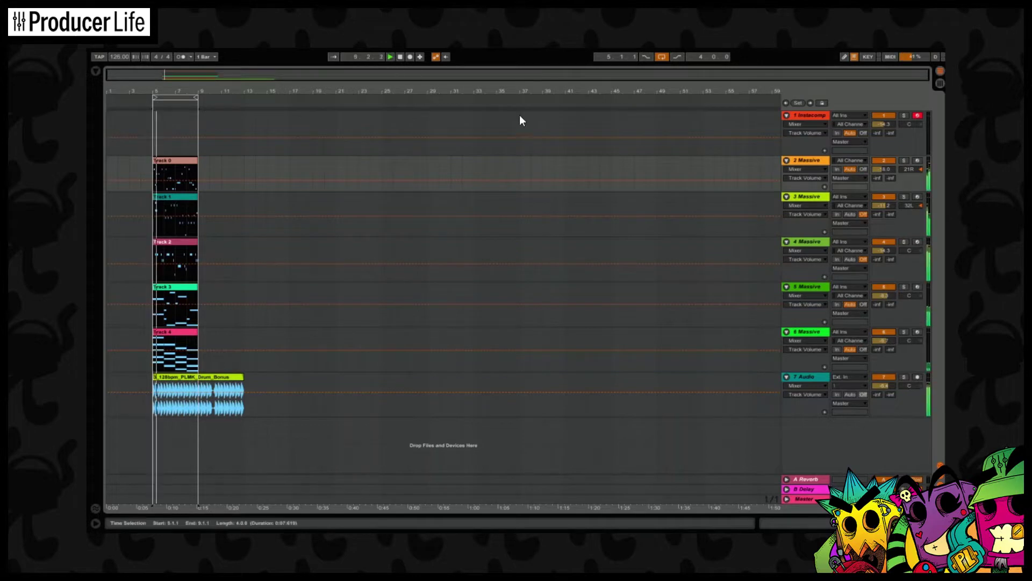
click(816, 116)
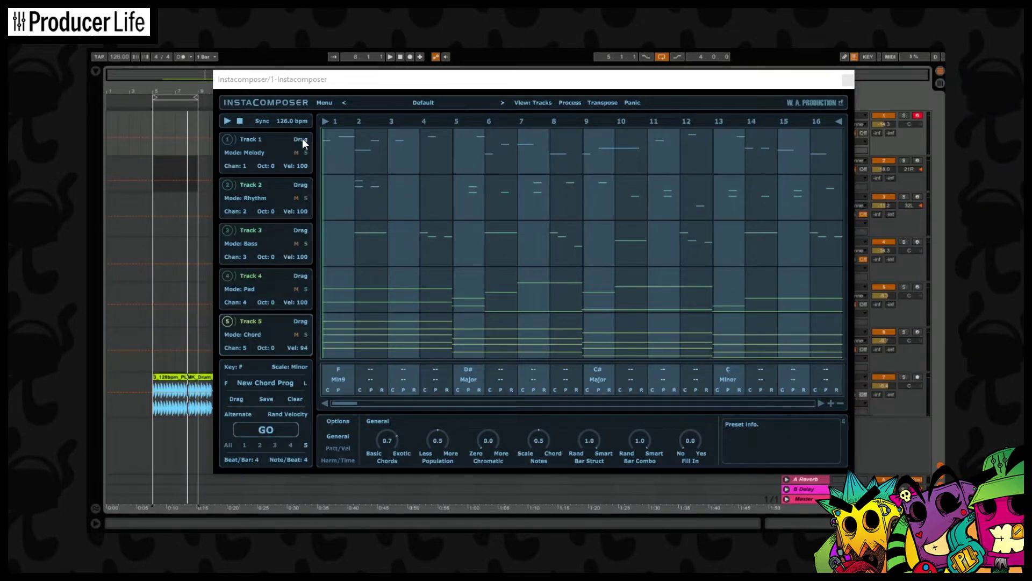
- Drop Track 1's MIDI into the arrangement, play it, then stop playback
drag(302, 138, 155, 173)
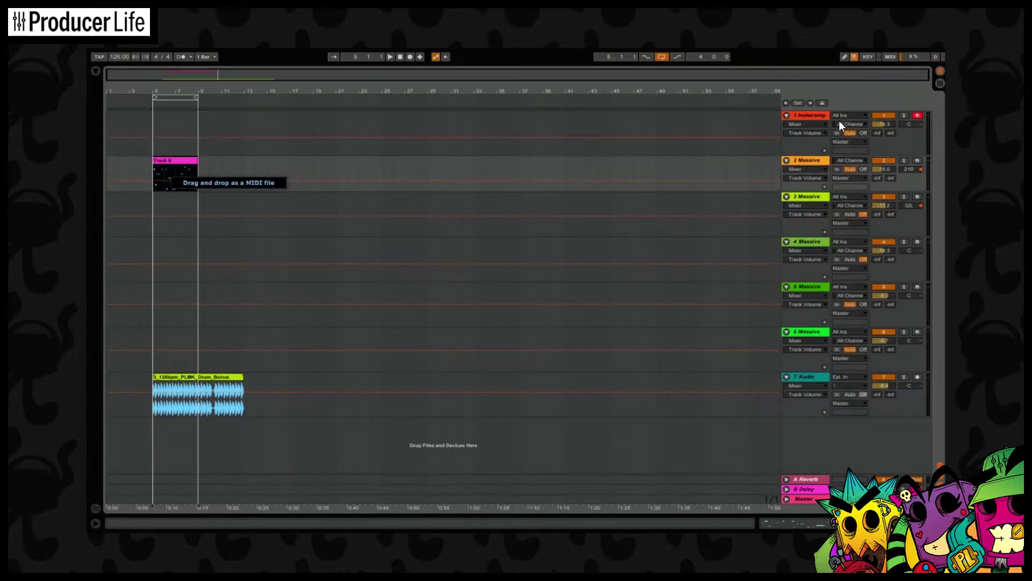
click(391, 56)
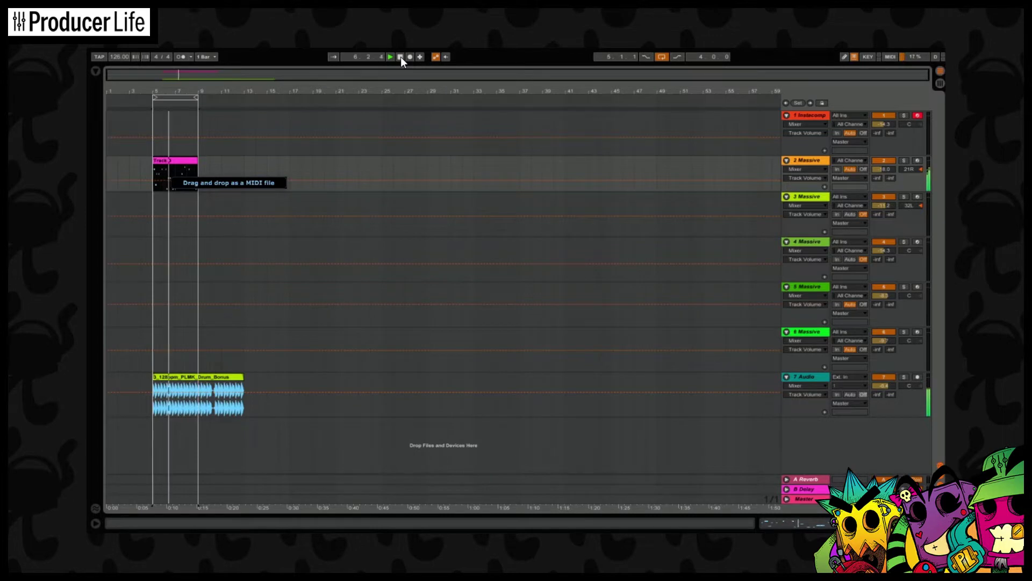
click(401, 57)
- Drop all five Instacomposer parts into the arrangement and play them back
double_click(809, 118)
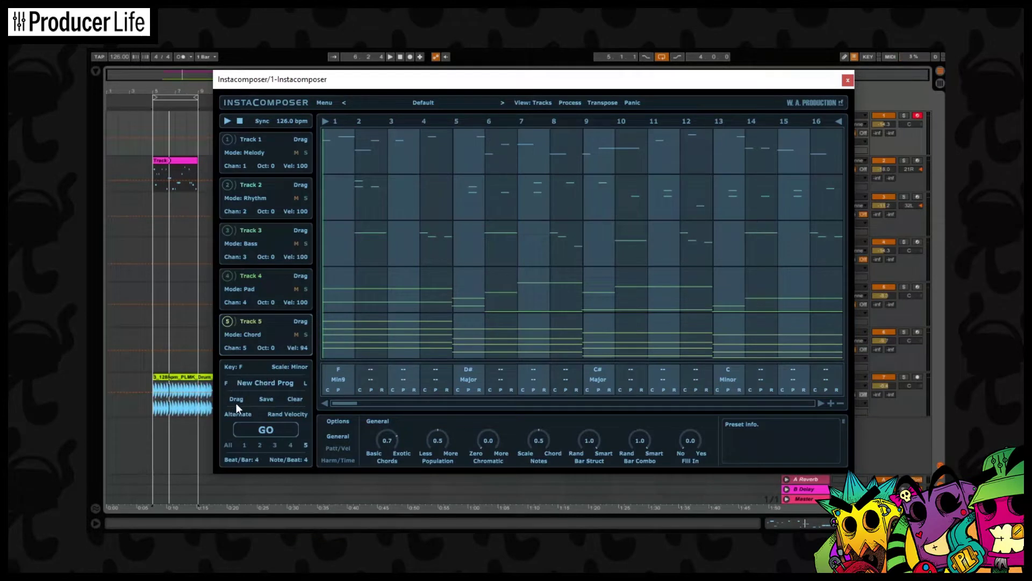
drag(237, 399, 157, 172)
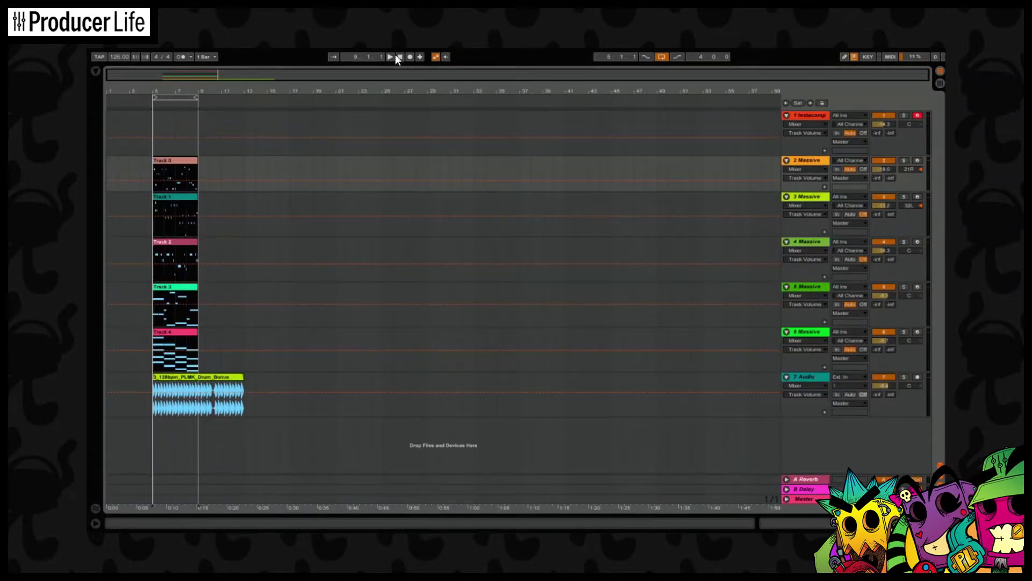
click(391, 56)
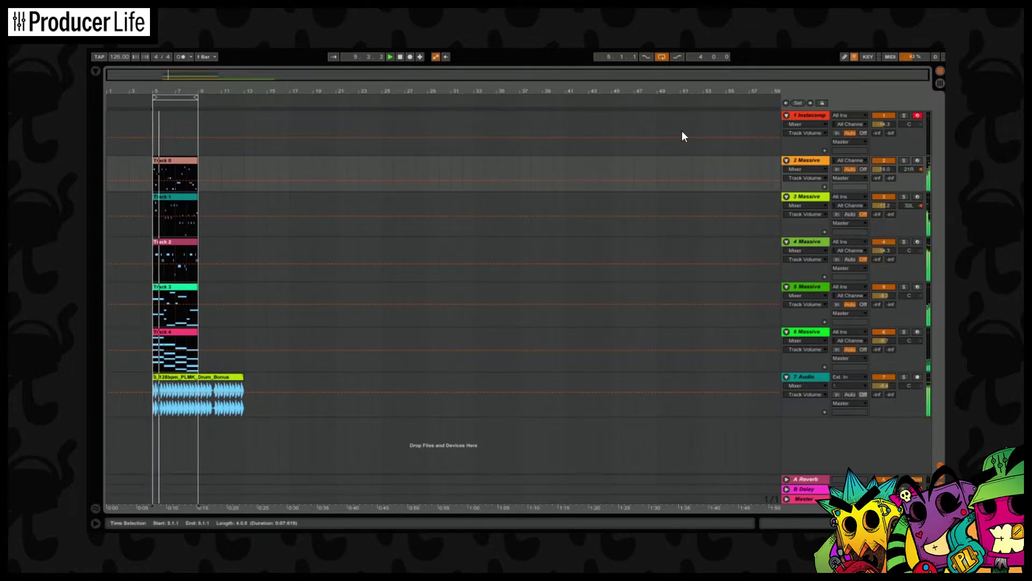
click(816, 118)
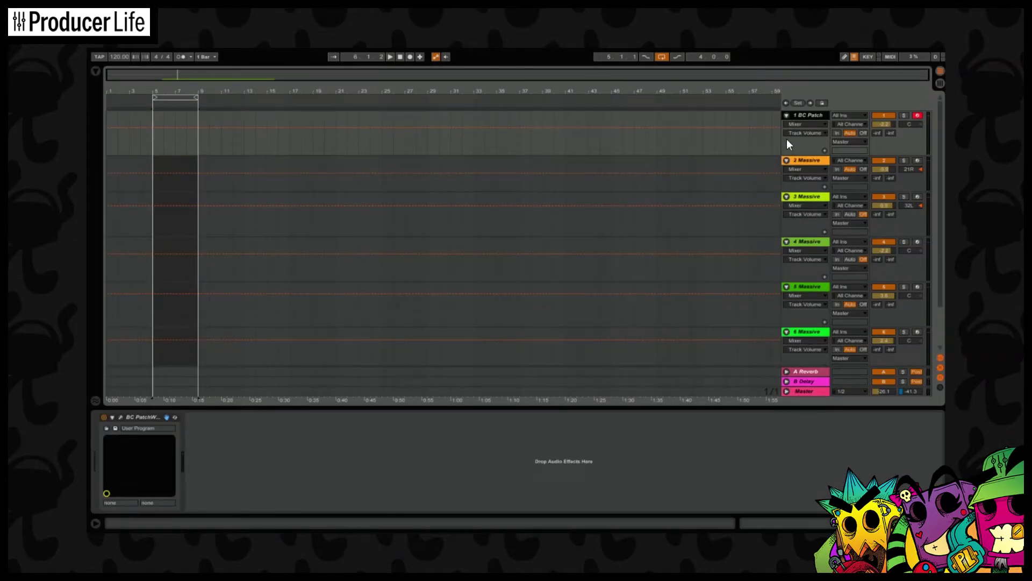
- Load Instacomposer into PatchWork's first Pre slot and show its C major pattern editor
click(120, 417)
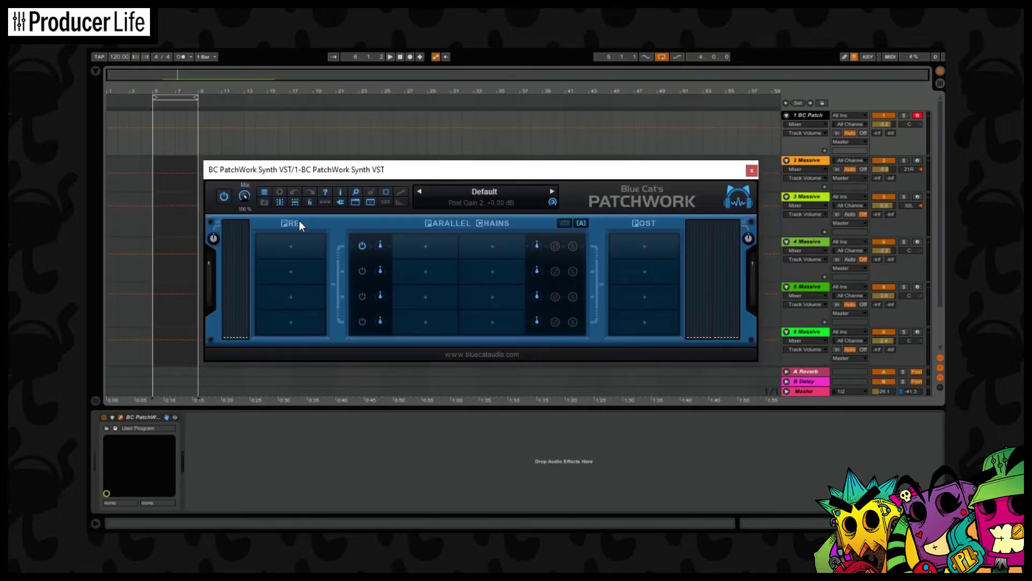
click(298, 250)
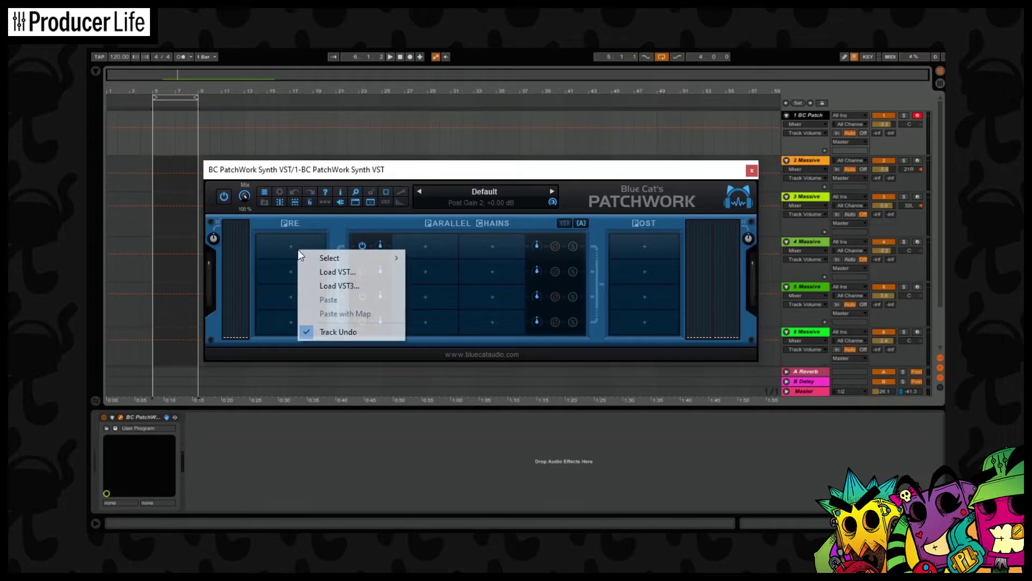
click(338, 272)
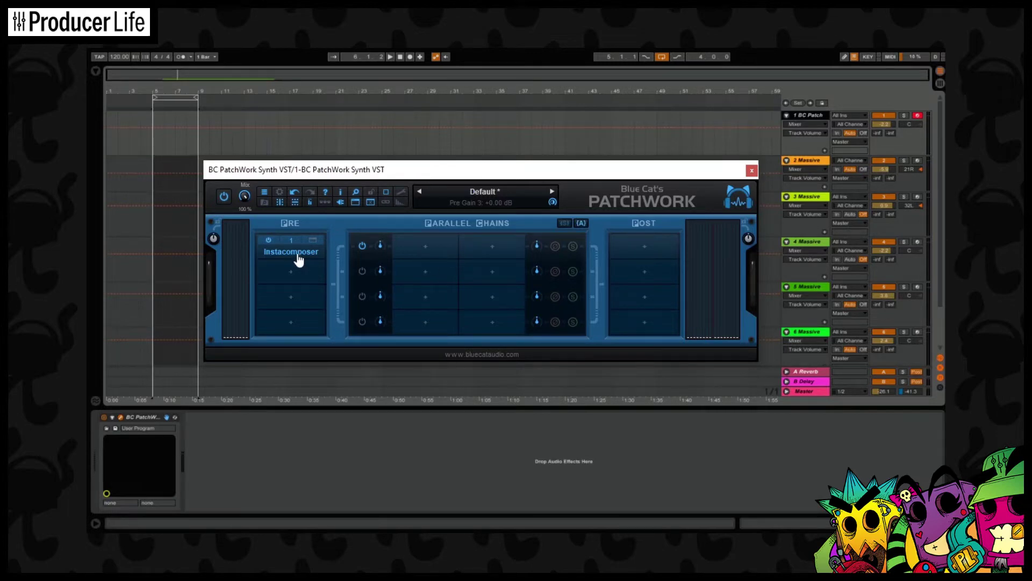
click(311, 243)
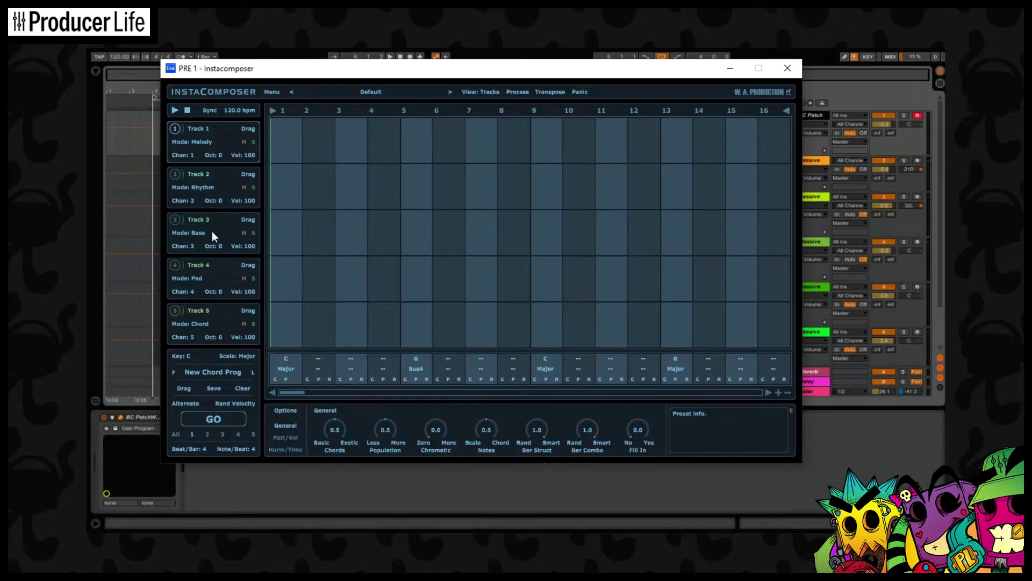
- Close the Instacomposer editor and set PatchWork's patch grid to 5 rows
click(789, 68)
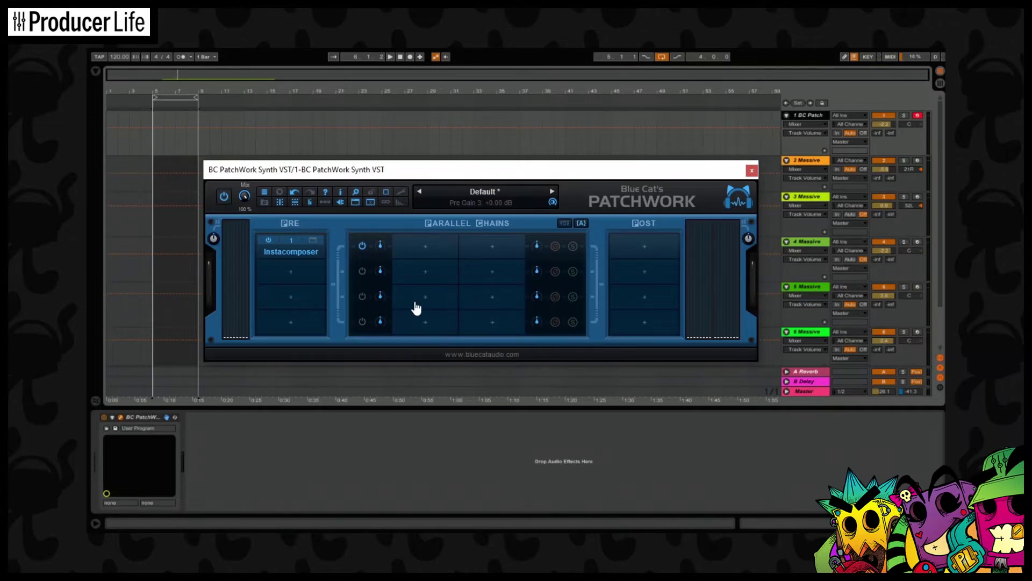
click(295, 202)
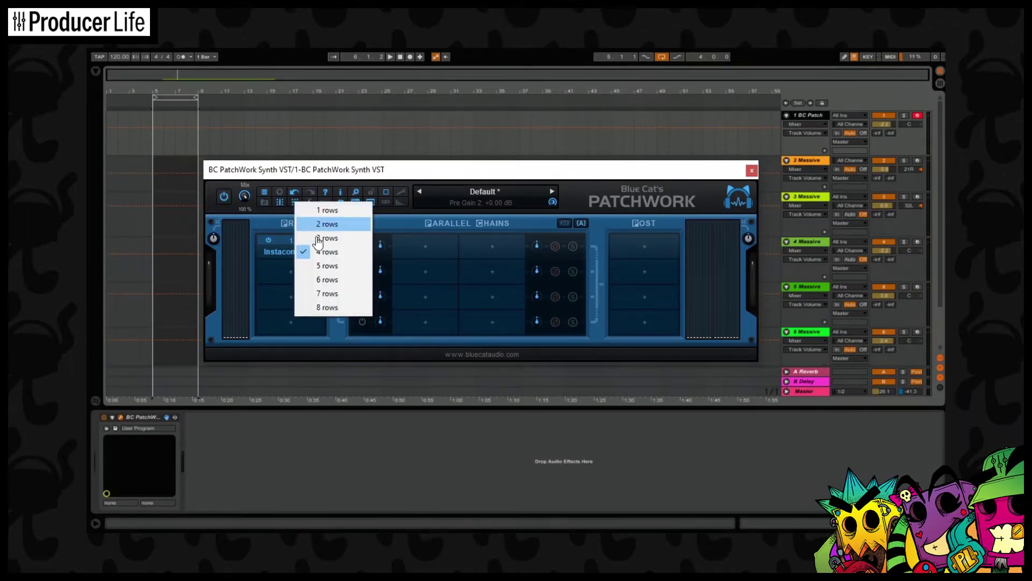
click(326, 269)
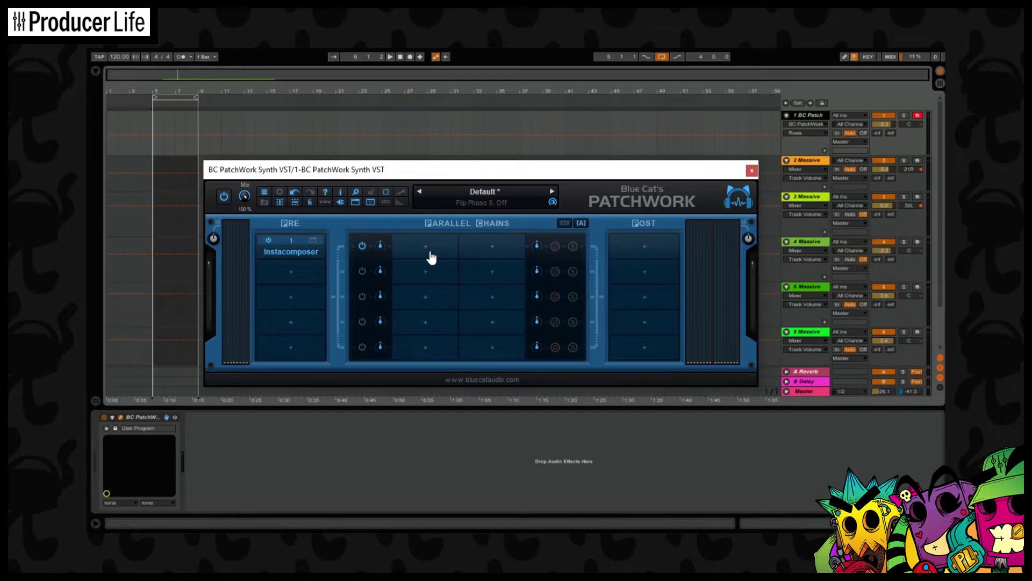
- Load Massive into the first empty parallel chain slot and close its editor
click(430, 251)
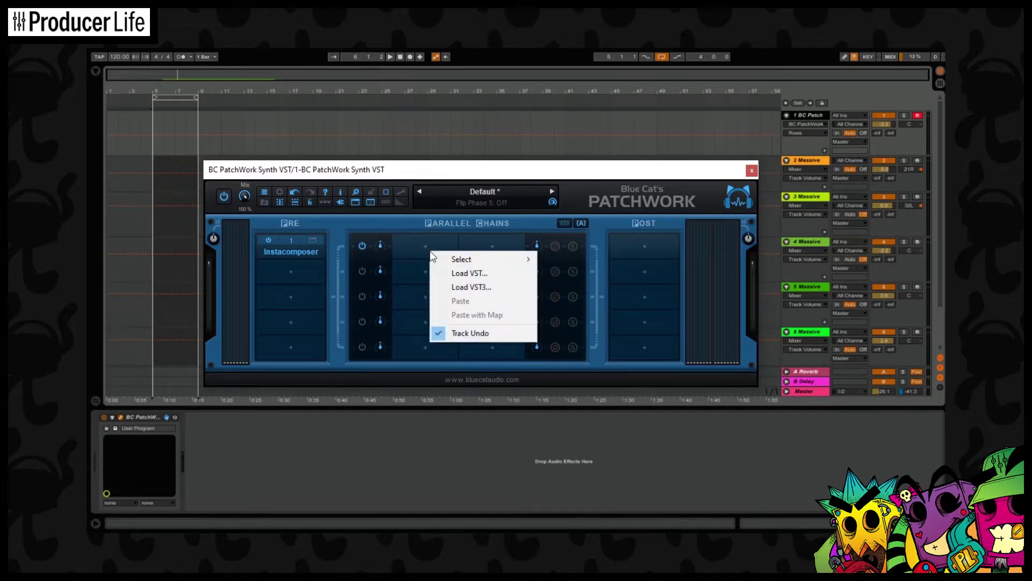
click(450, 276)
click(581, 385)
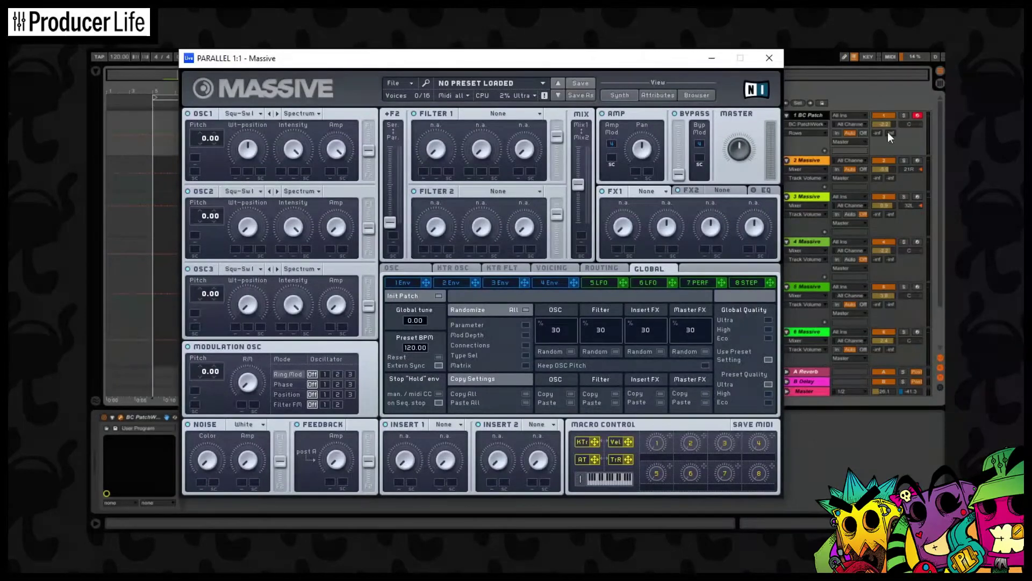
click(770, 57)
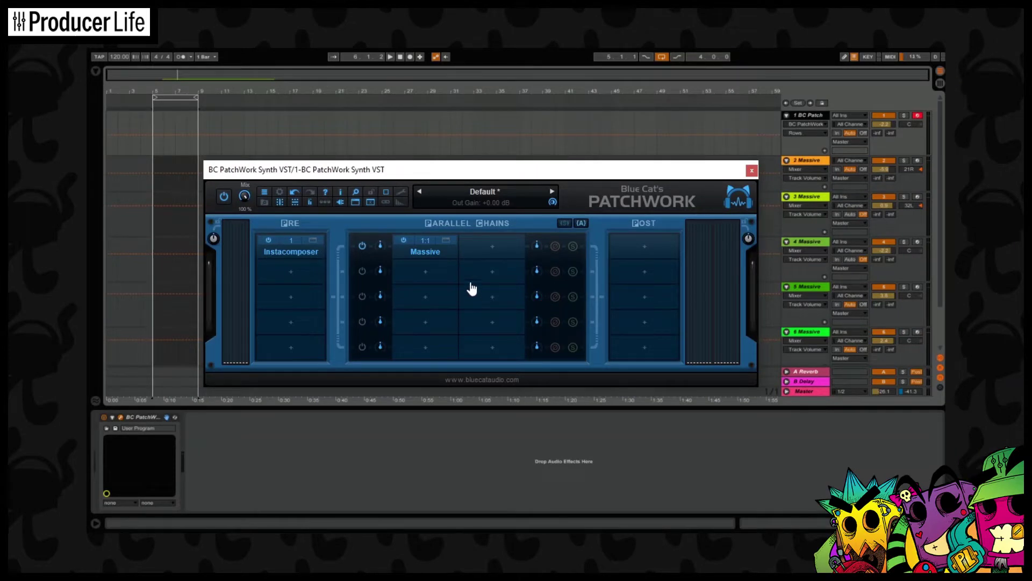
- Set the Massive slot's MIDI input to None, then to Port A, Channel 1
right_click(434, 244)
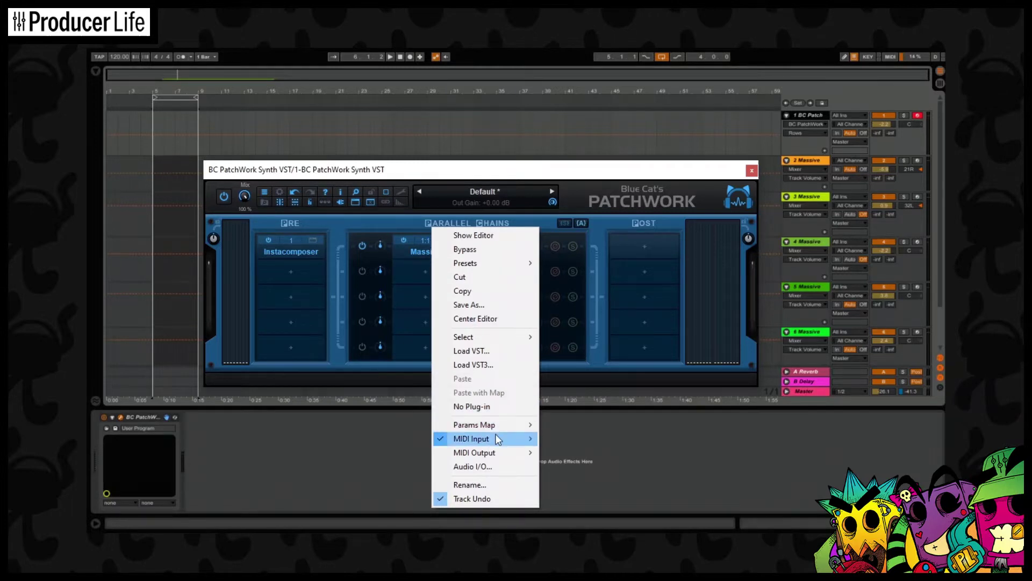
mouse_move(497, 439)
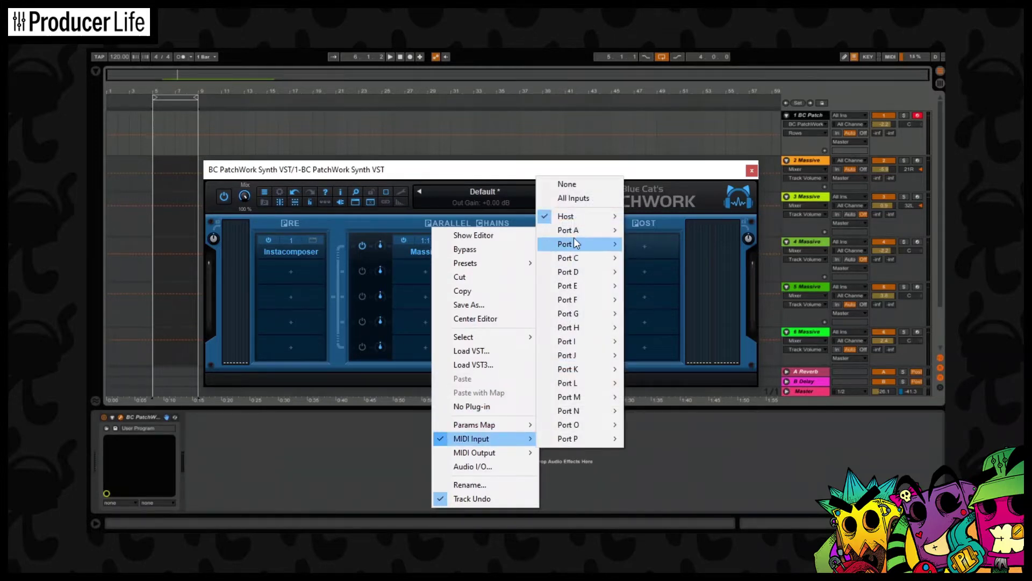
click(569, 185)
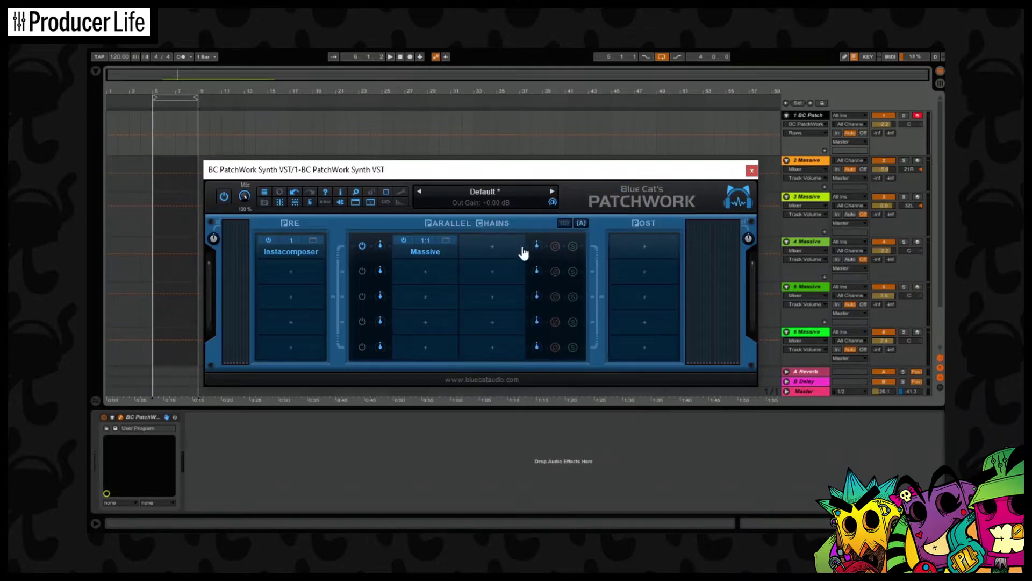
right_click(427, 245)
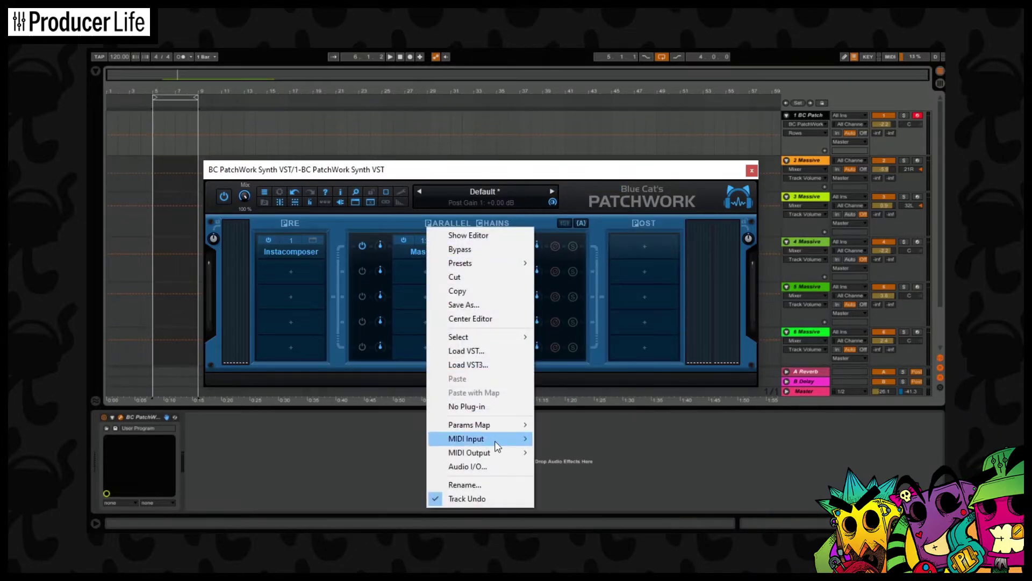
mouse_move(484, 438)
mouse_move(584, 232)
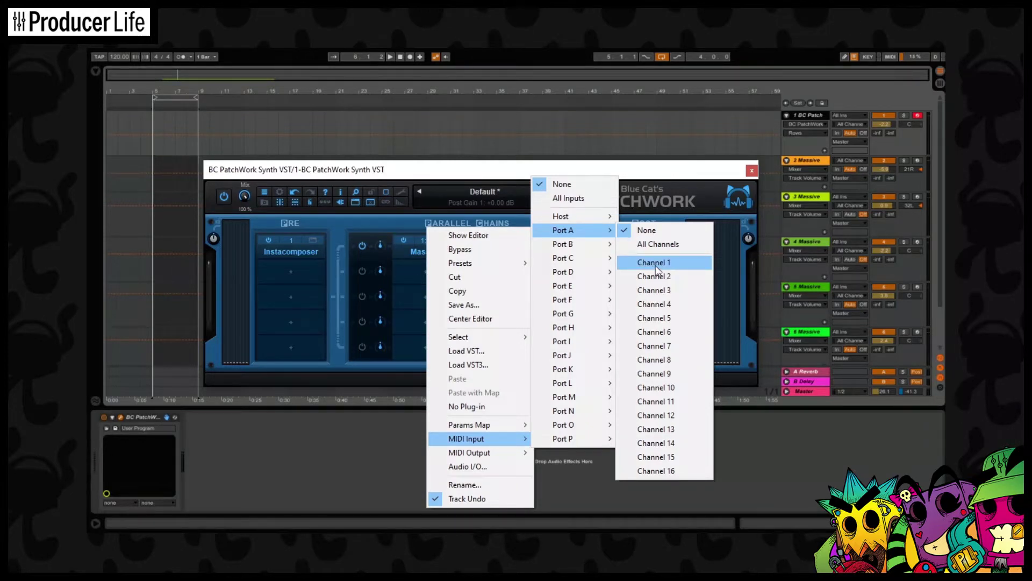
click(656, 265)
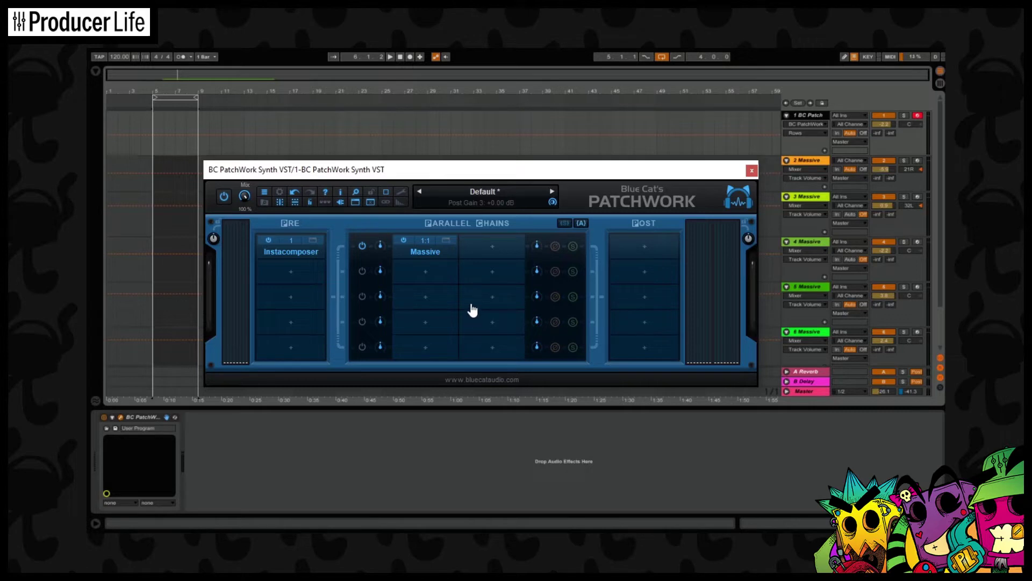
- Route Instacomposer's MIDI output to Port A and reopen its editor
right_click(297, 246)
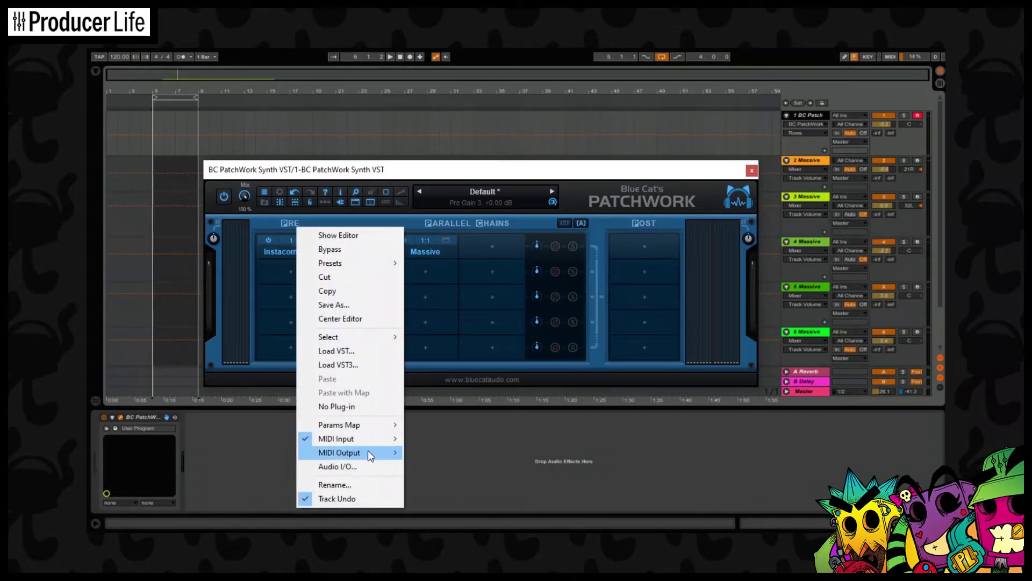
mouse_move(369, 453)
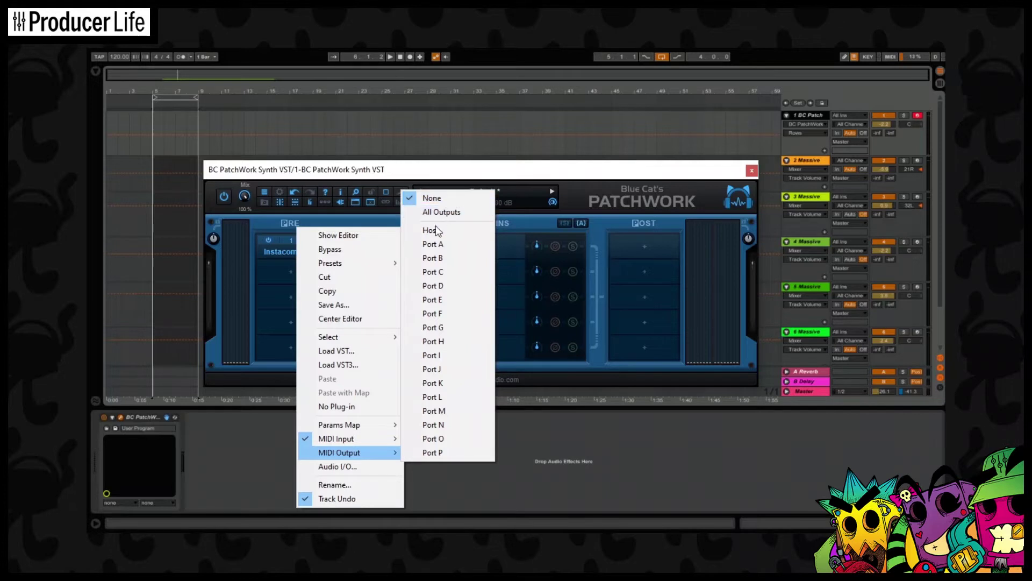
click(435, 245)
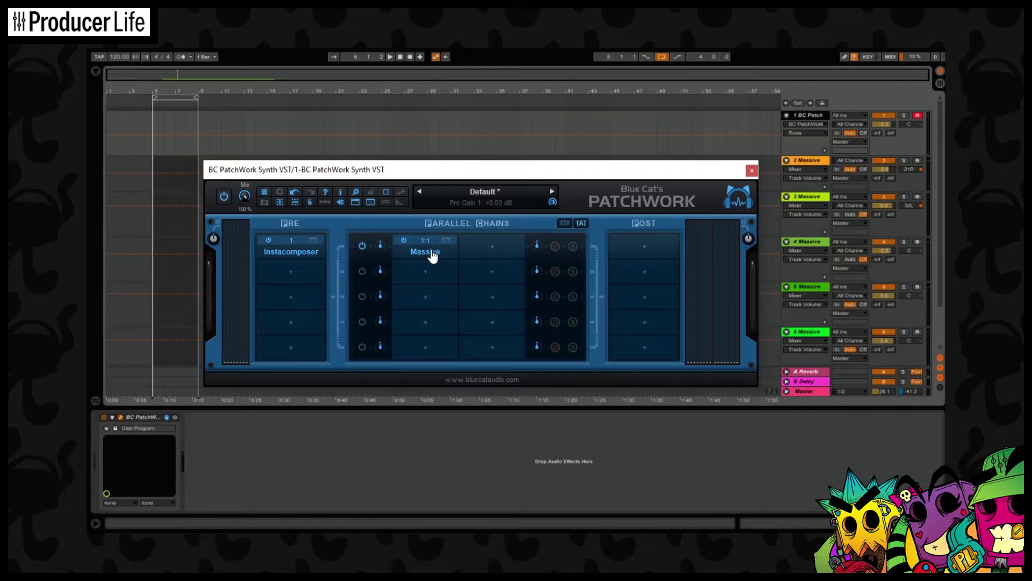
click(312, 248)
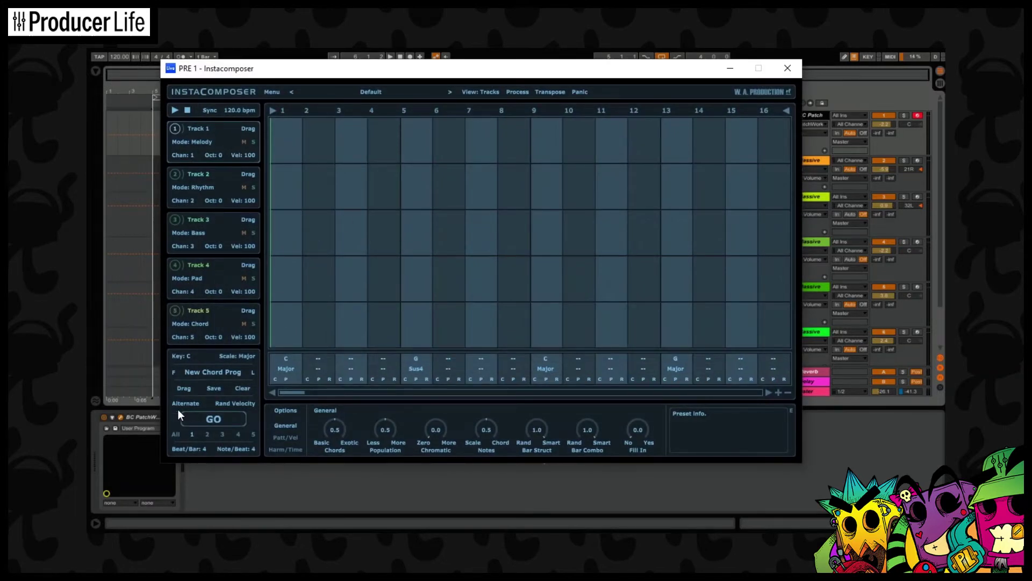
- Generate a new Track 1 melody in Instacomposer, play it, then stop playback
click(210, 419)
click(176, 111)
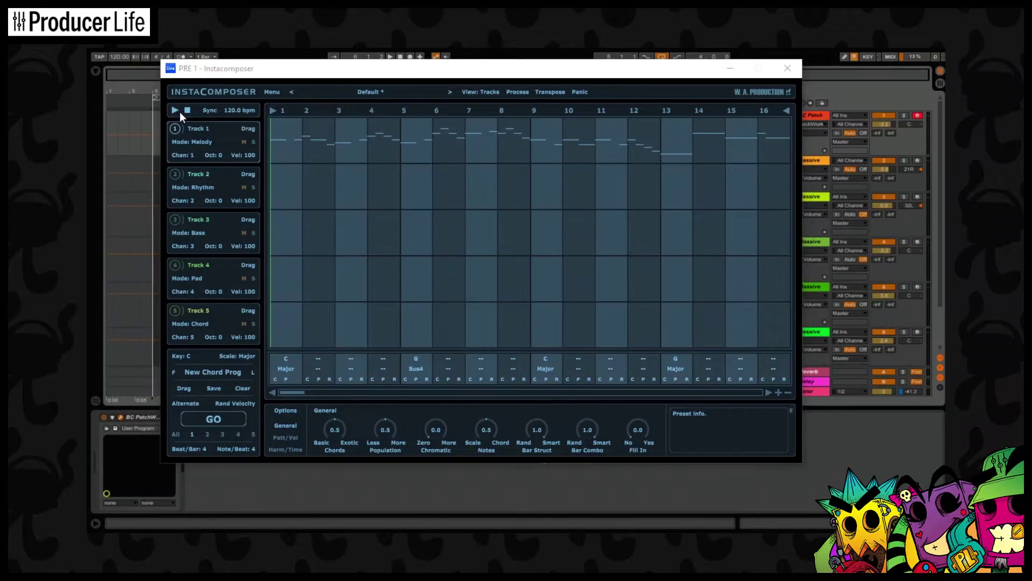
click(175, 109)
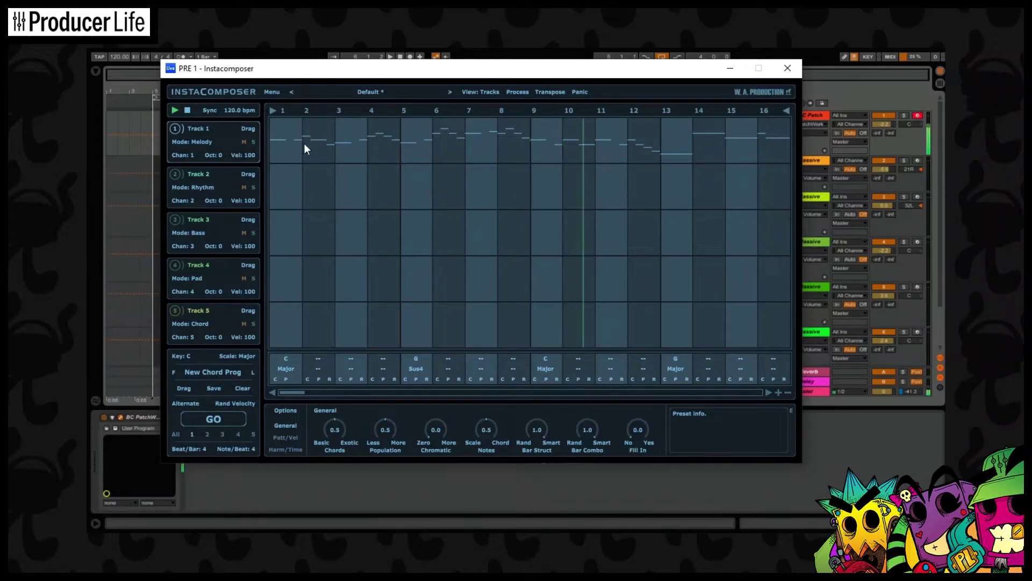
click(188, 111)
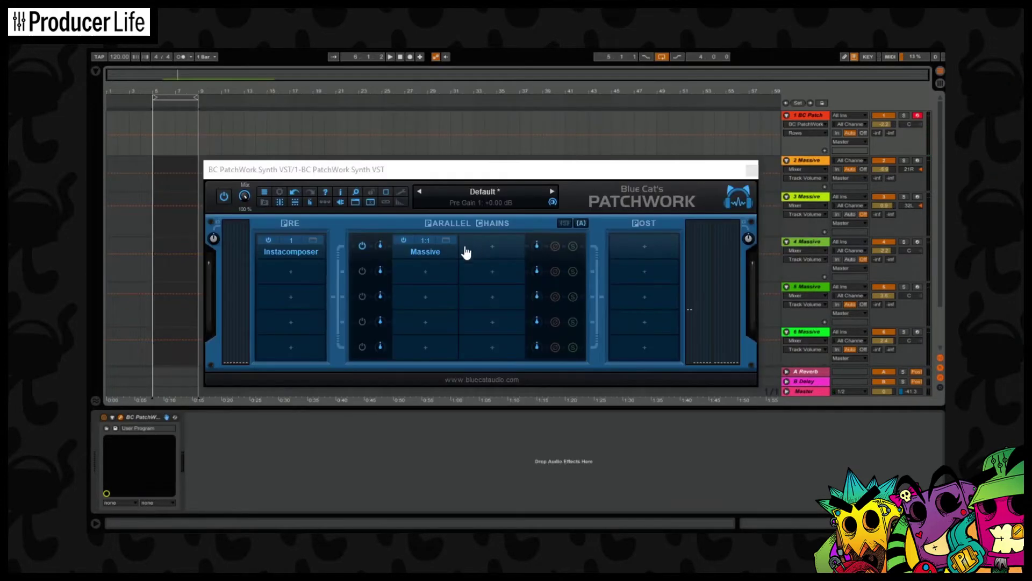
- Load a second Massive into an empty parallel chain slot and close its editor
click(432, 277)
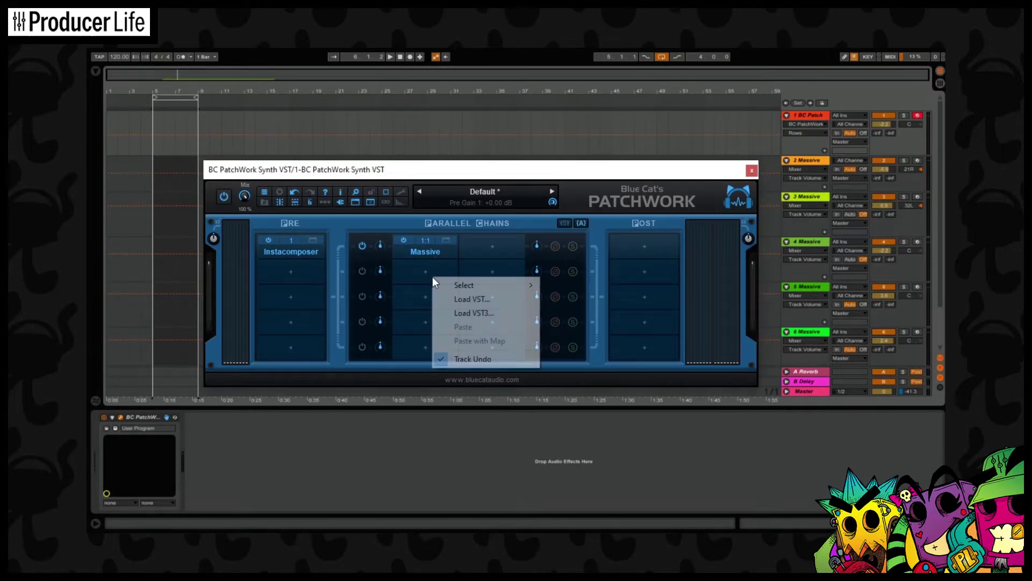
click(469, 297)
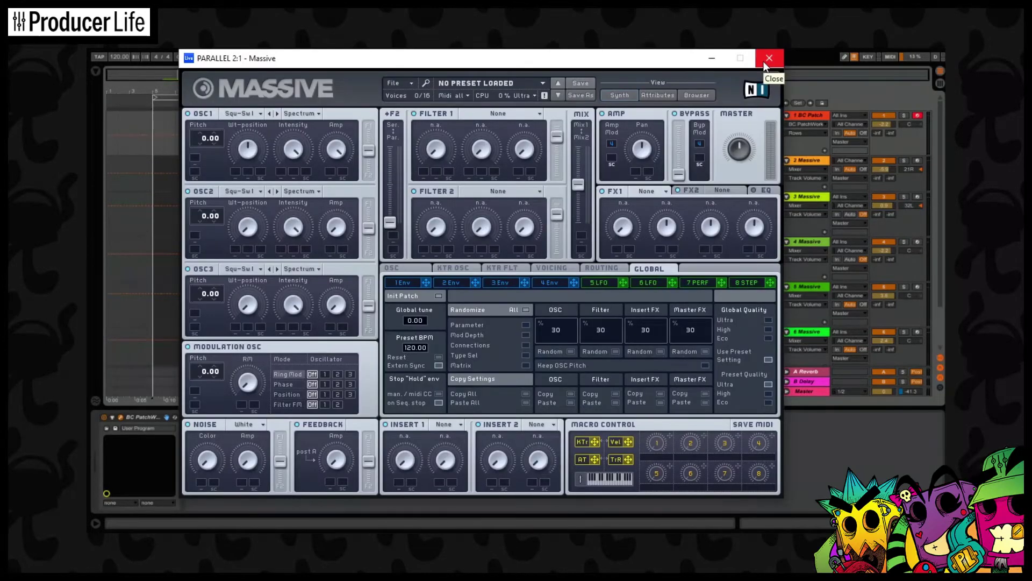
click(765, 63)
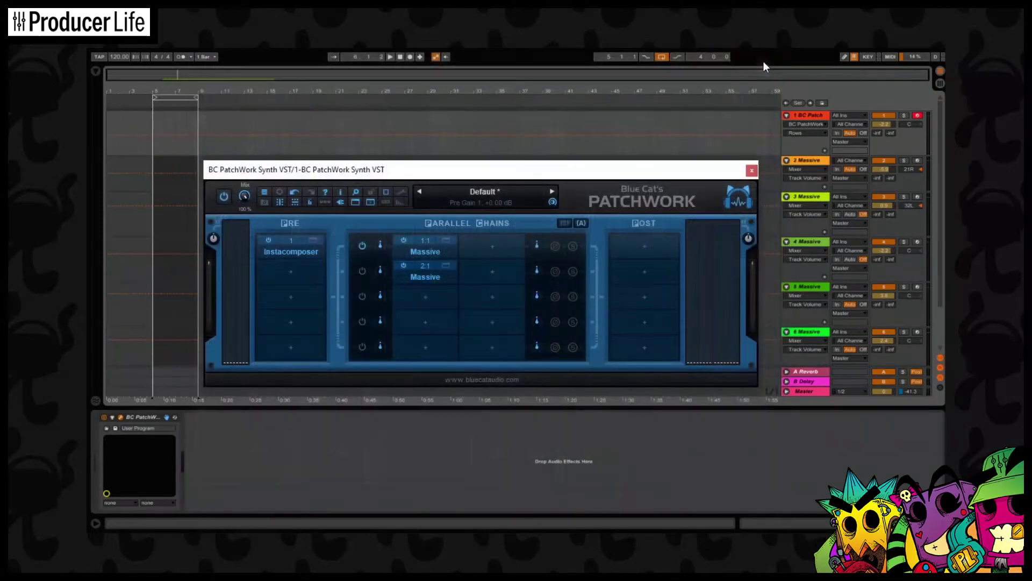
- Switch the second Massive's MIDI input from Host to None, then Port A, Channel 2
right_click(429, 272)
mouse_move(494, 437)
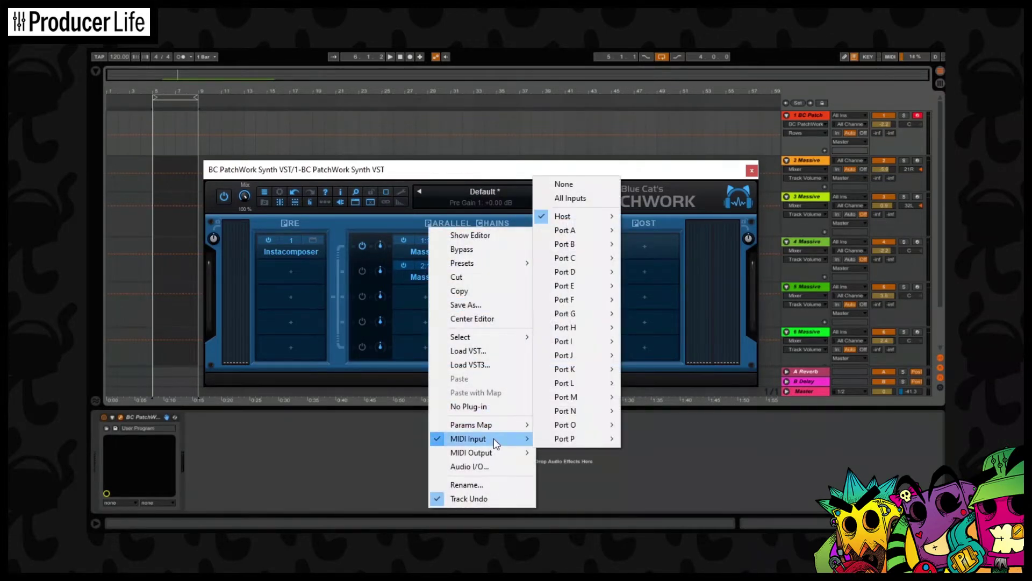
mouse_move(583, 220)
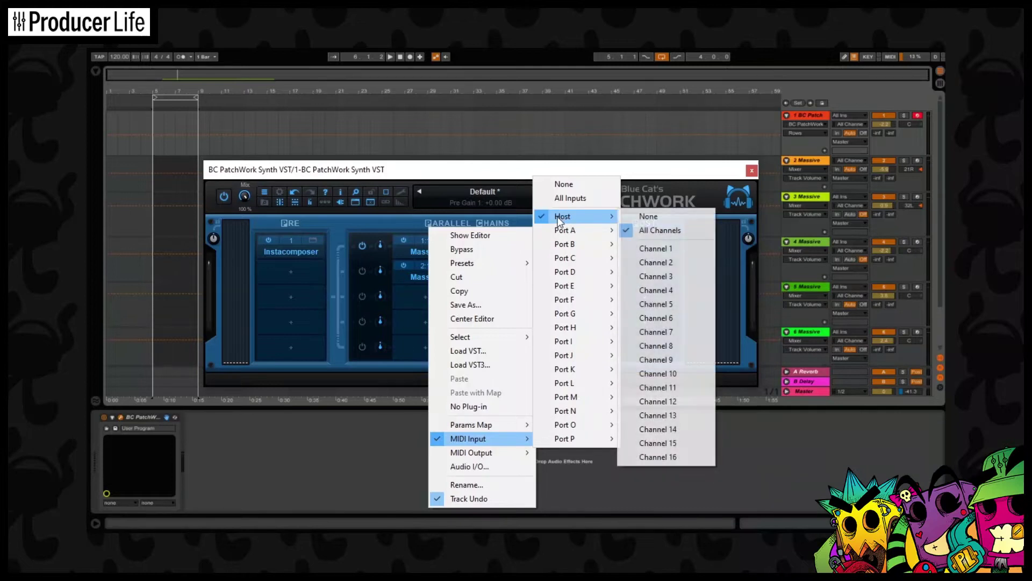
click(628, 218)
right_click(429, 269)
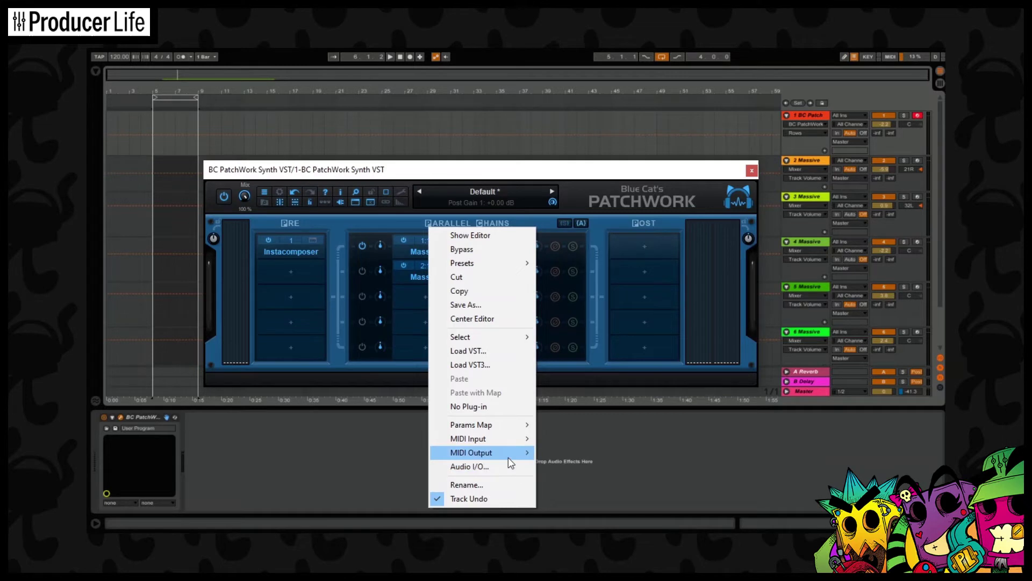
mouse_move(505, 441)
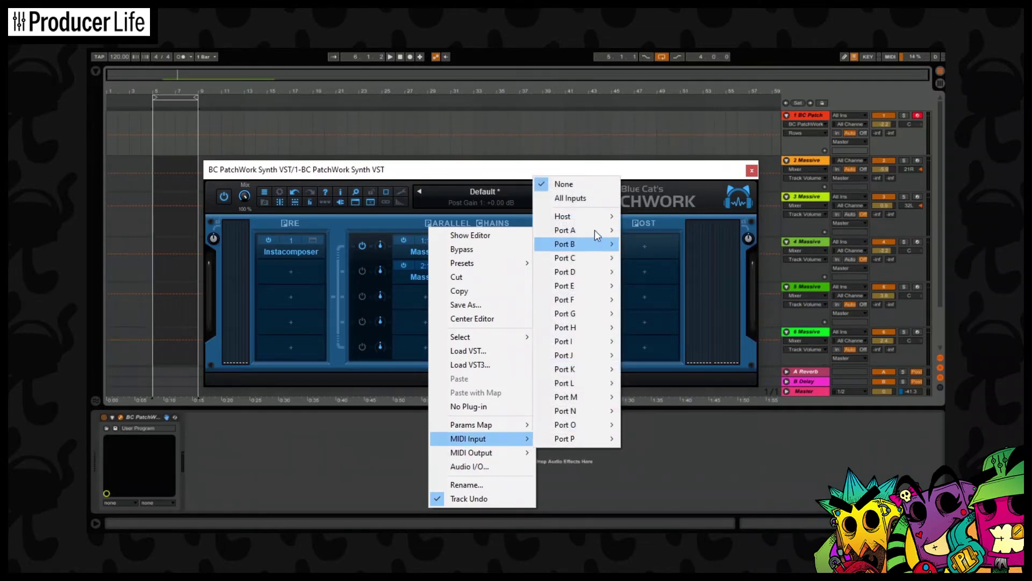
mouse_move(594, 231)
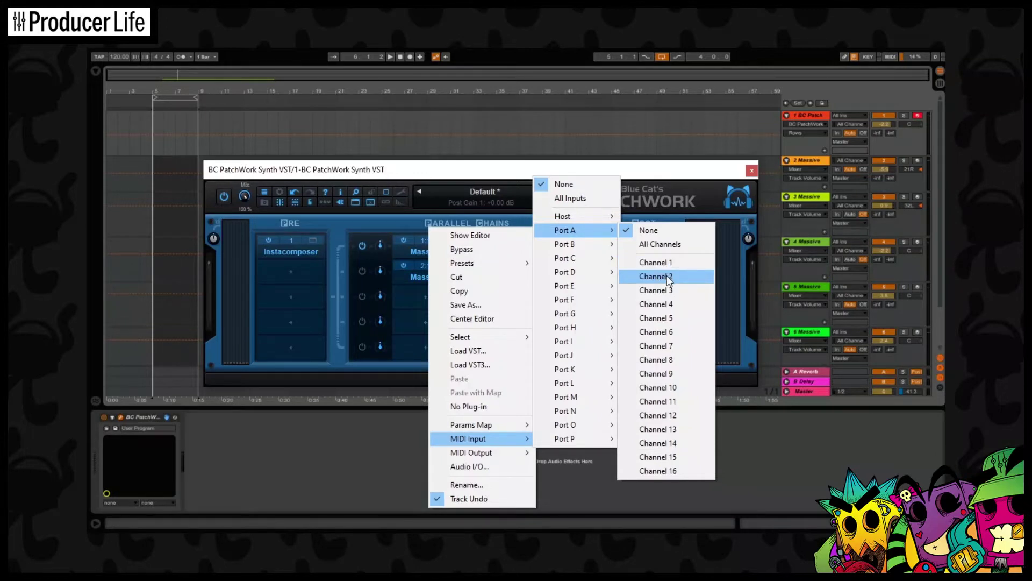
click(656, 276)
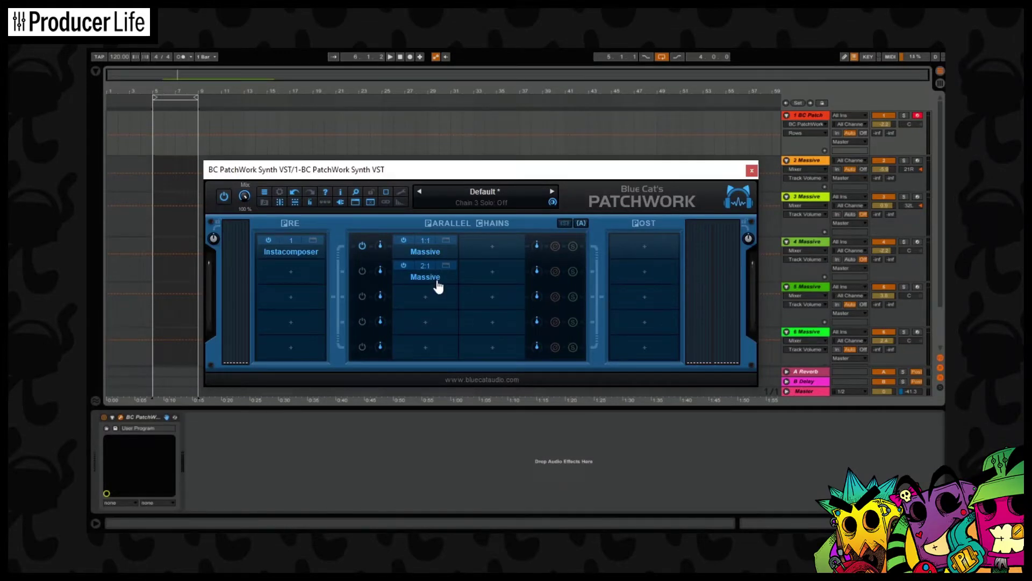
- Generate a rhythm pattern for Track 2 in Instacomposer
click(313, 242)
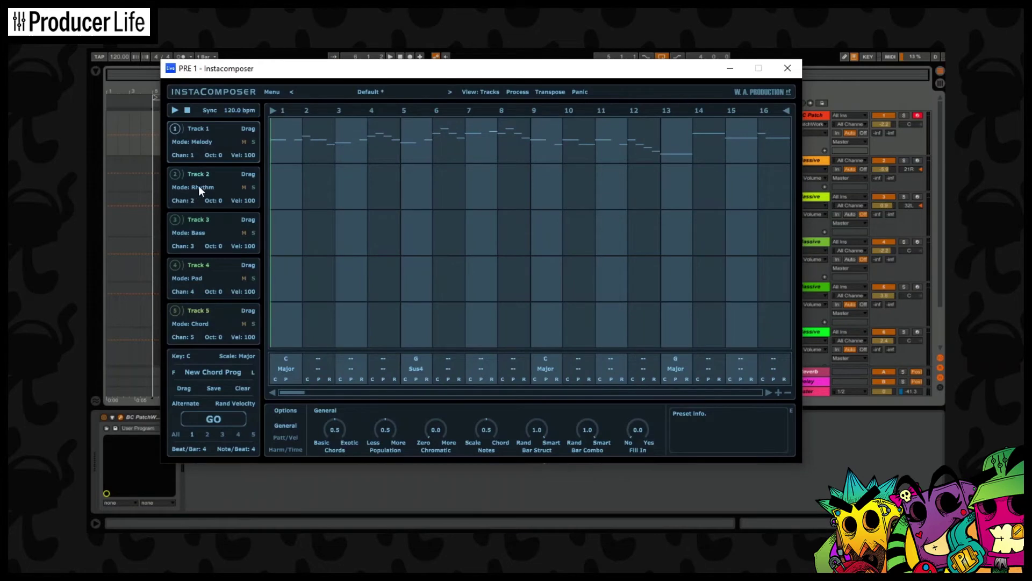
click(207, 434)
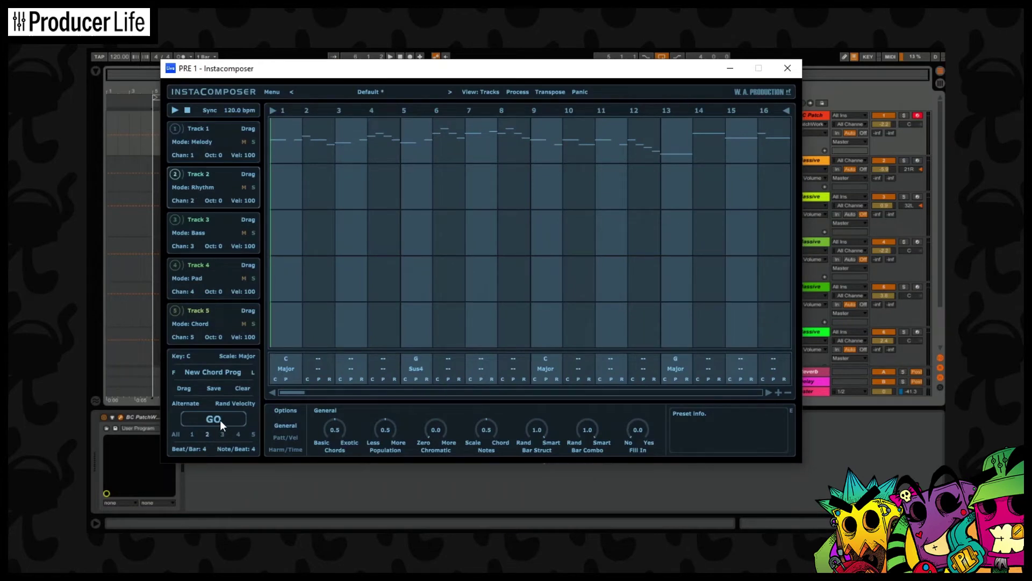
click(220, 421)
click(784, 75)
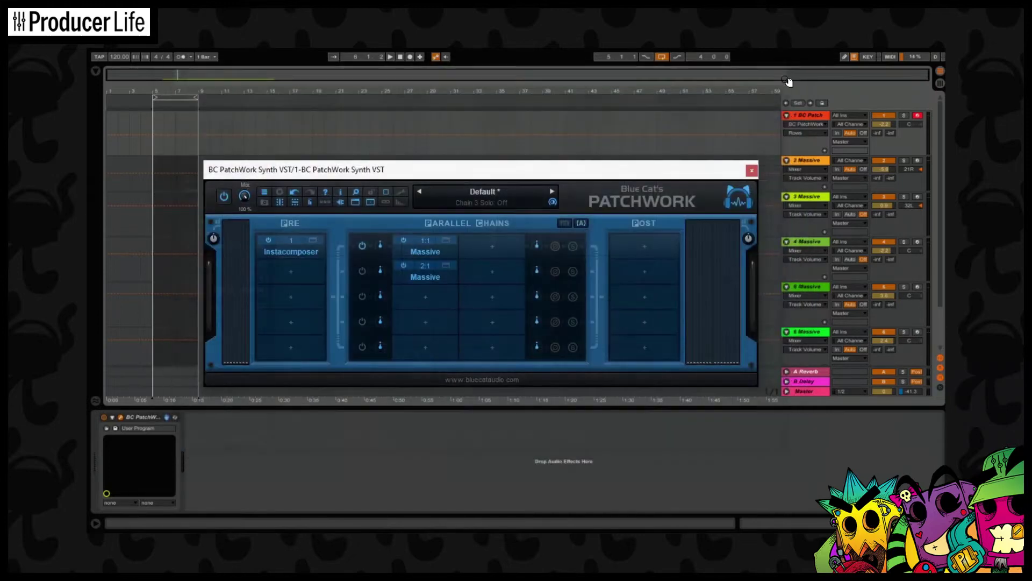
- Power on the second Massive chain in PatchWork and preview the pattern
click(363, 271)
click(314, 251)
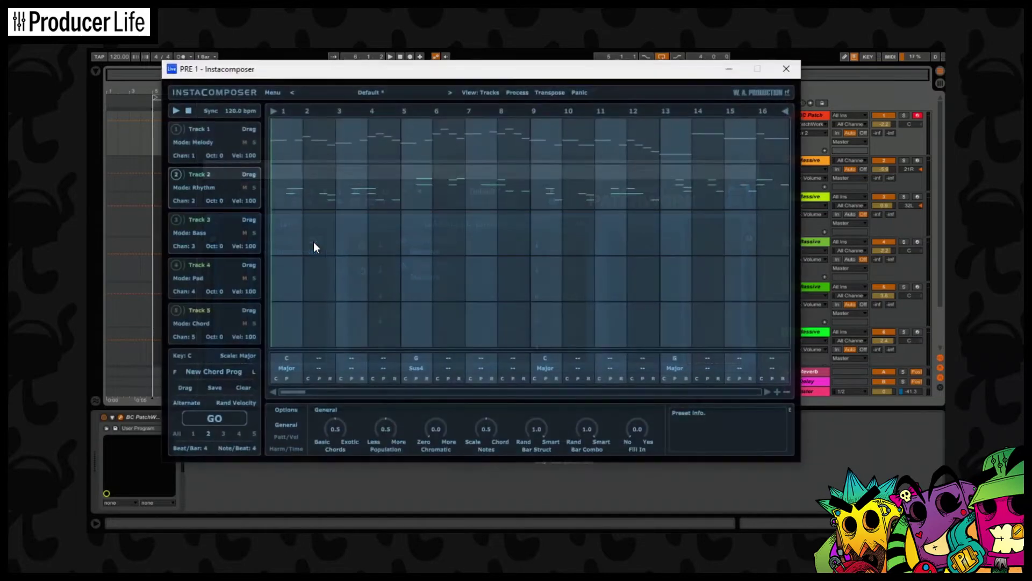
click(175, 109)
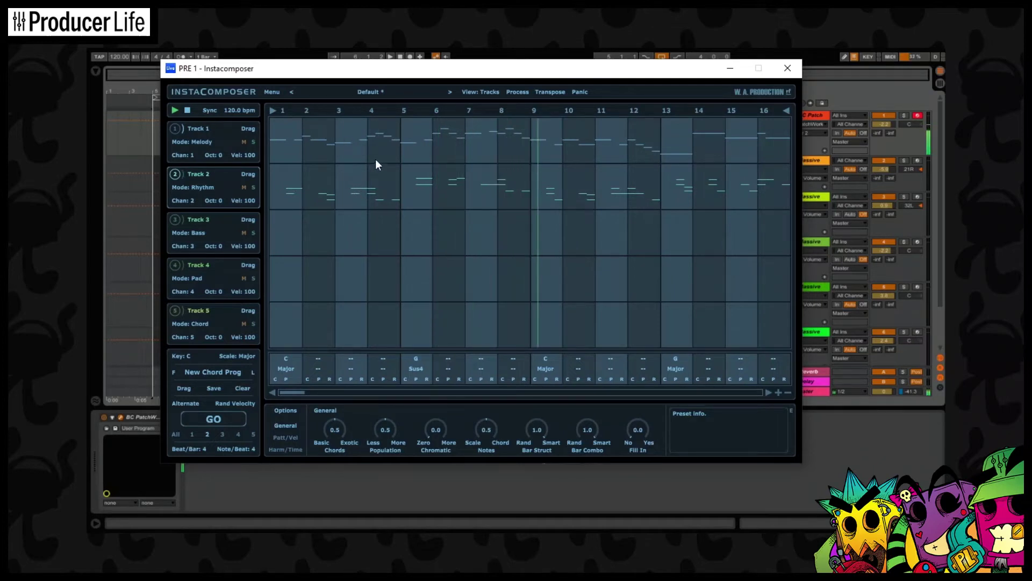
click(188, 110)
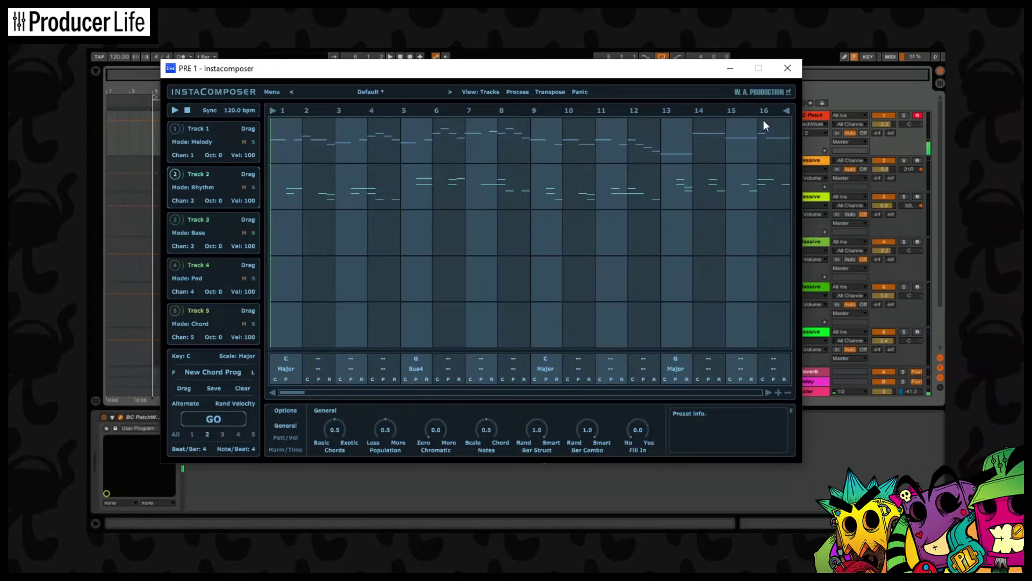
click(787, 68)
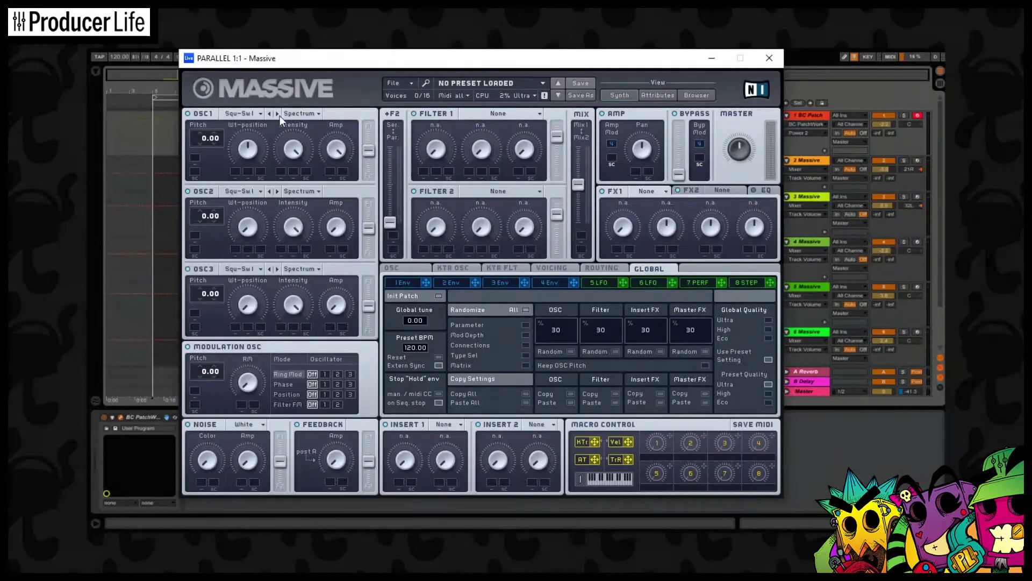
- Step the first Massive's OSC1 wavetable forward to Math I
click(277, 114)
click(278, 114)
click(277, 114)
click(277, 114)
click(277, 114)
click(769, 59)
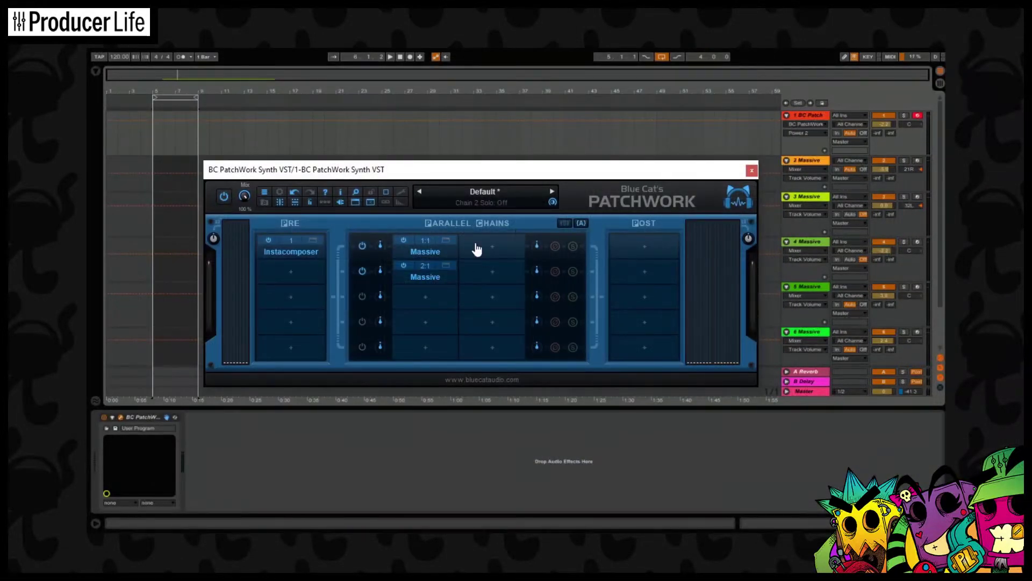
- Play and stop the Instacomposer pattern to audition the new wavetable
click(311, 242)
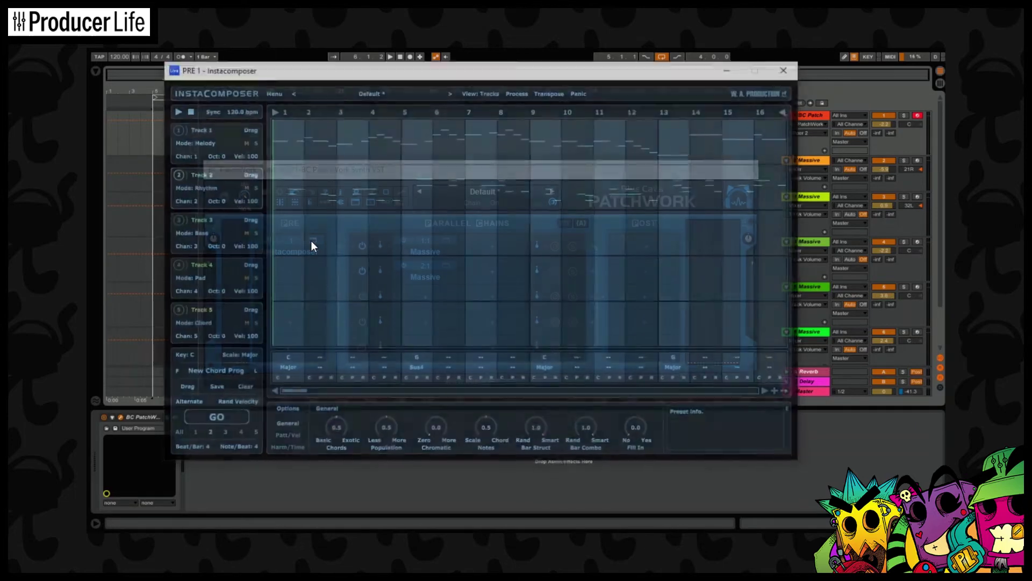
click(176, 111)
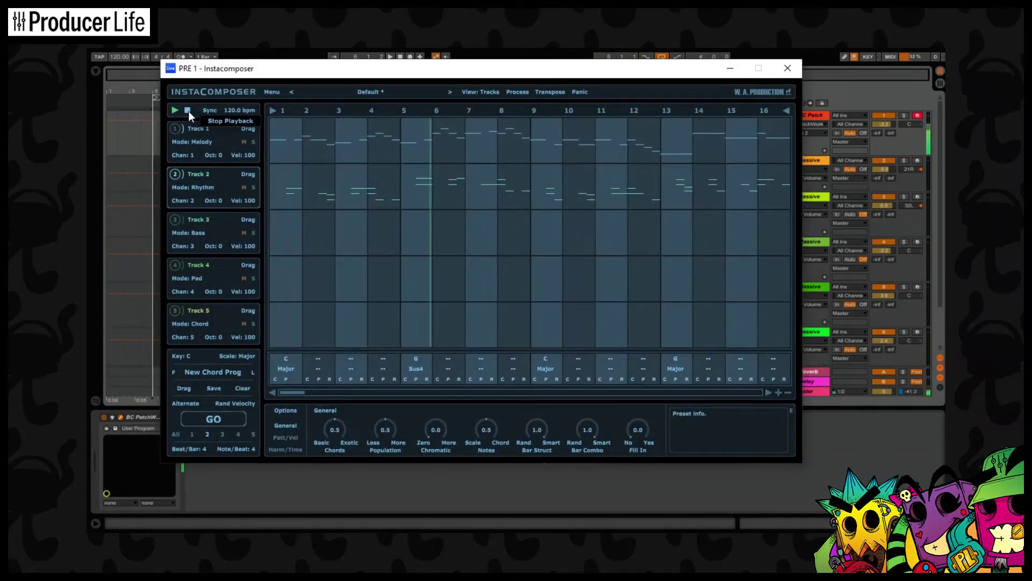
click(188, 110)
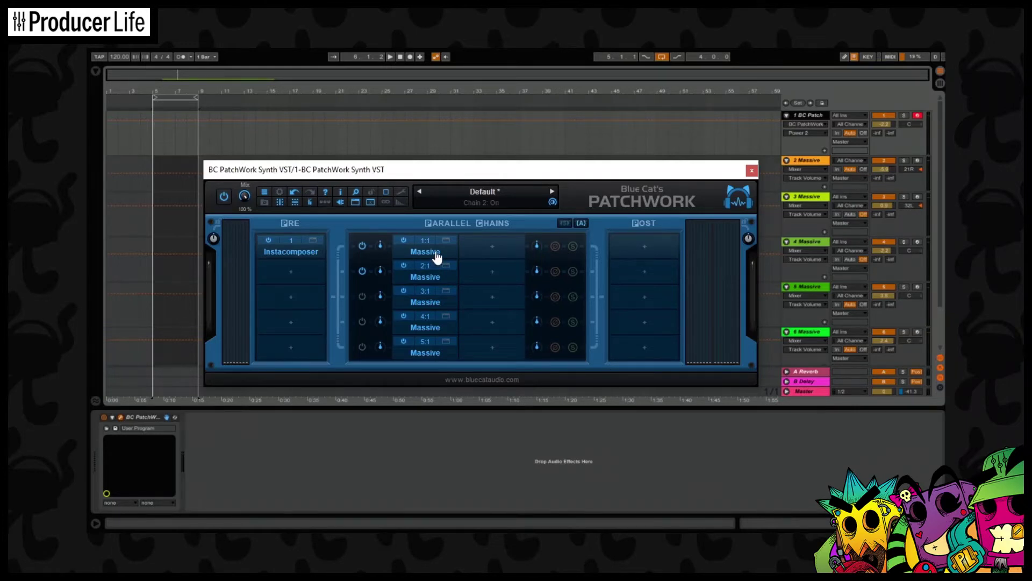
- Bring up an empty parallel slot's options menu and dismiss it without choosing anything
right_click(499, 249)
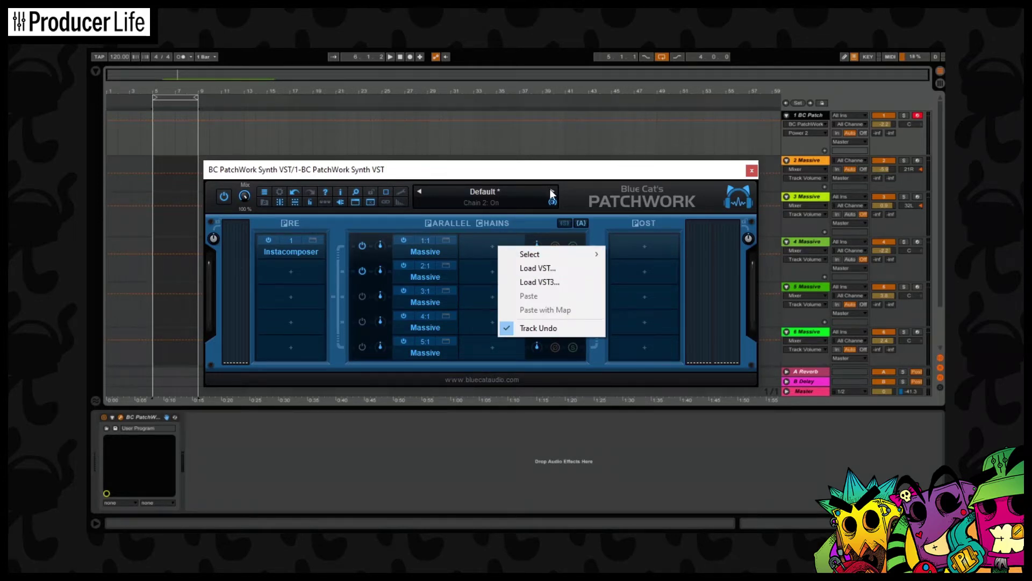
key(Escape)
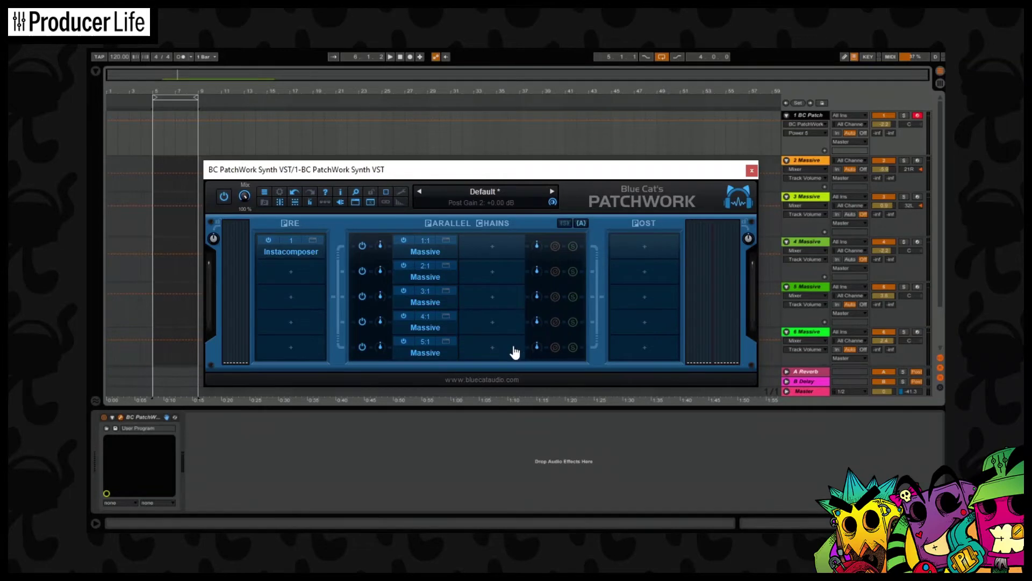
- Regenerate notes three times with All tracks targeted, then play the new patterns
click(313, 241)
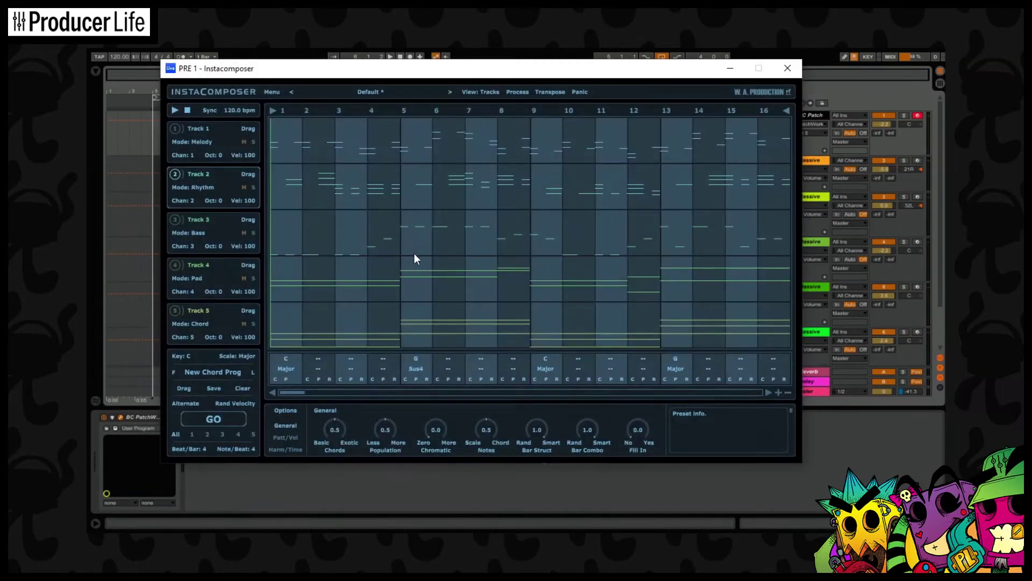
click(202, 420)
click(203, 419)
click(204, 420)
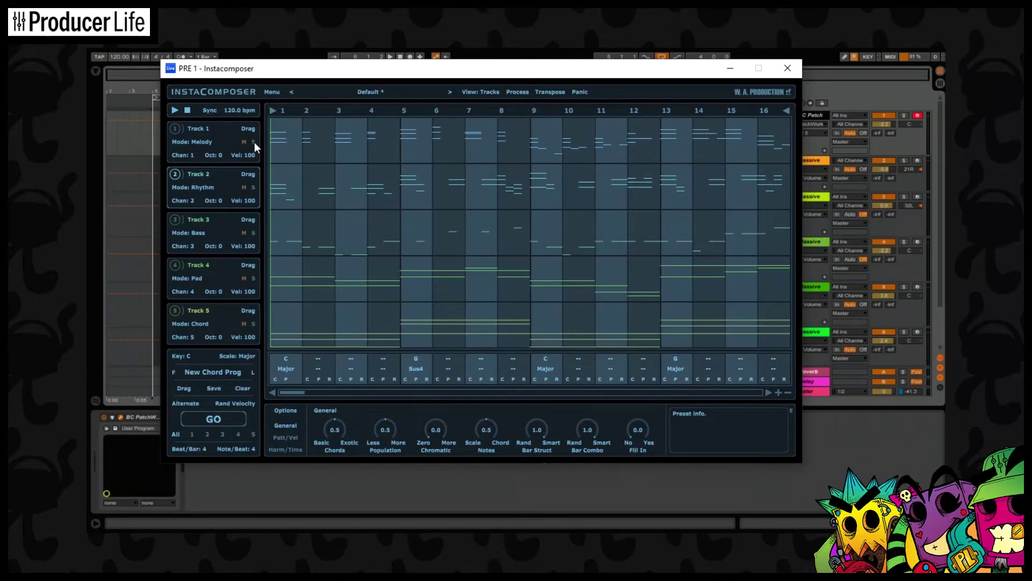
click(176, 109)
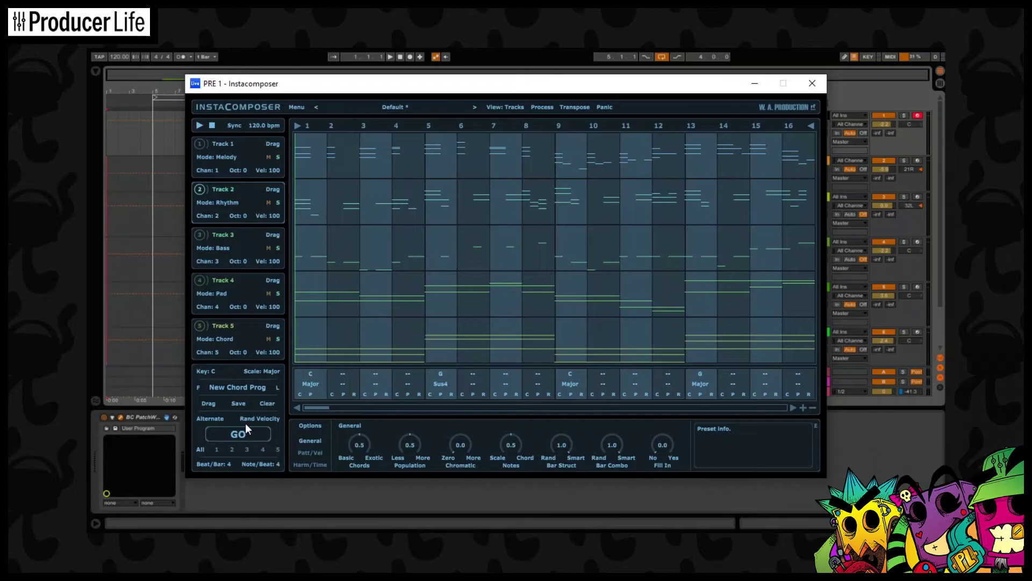
- Clear the grid and set Instacomposer's key to F with the Minor scale
click(271, 402)
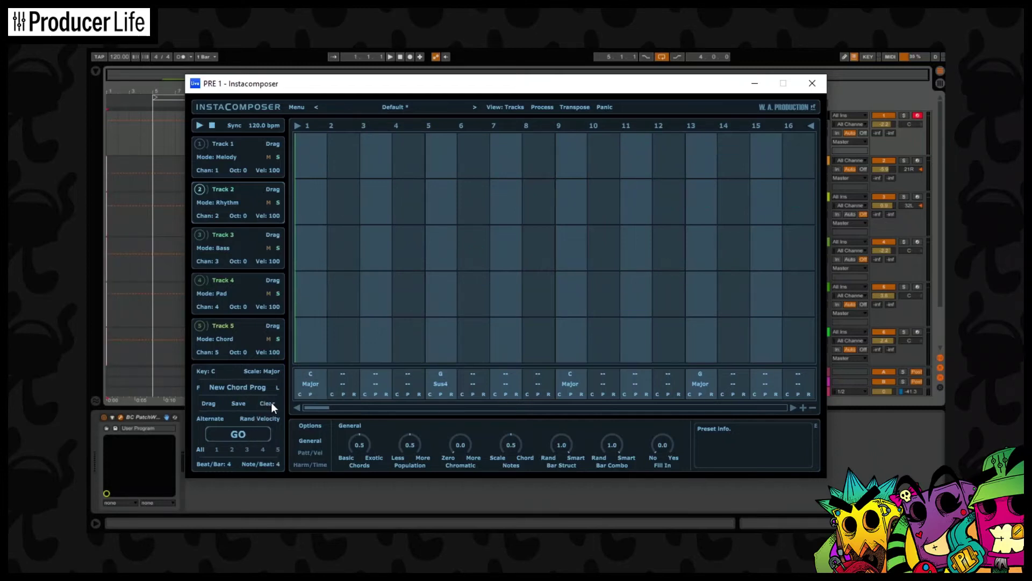
click(211, 371)
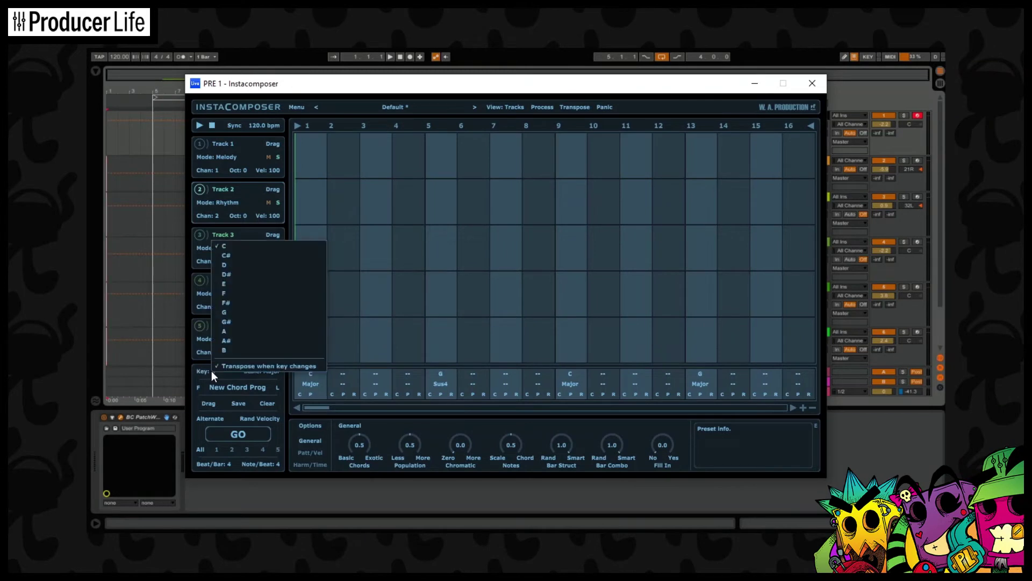
click(233, 292)
click(265, 371)
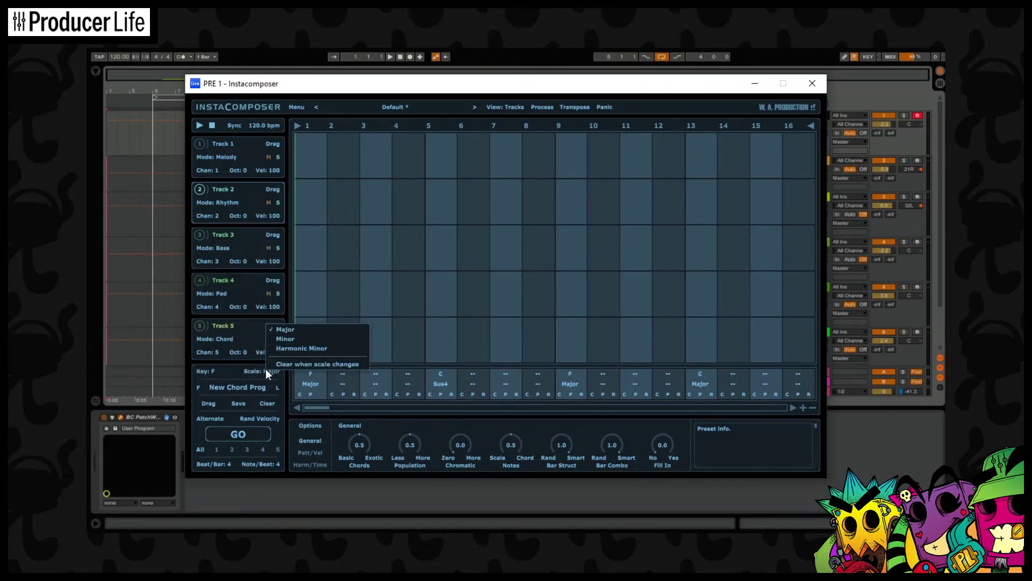
click(308, 339)
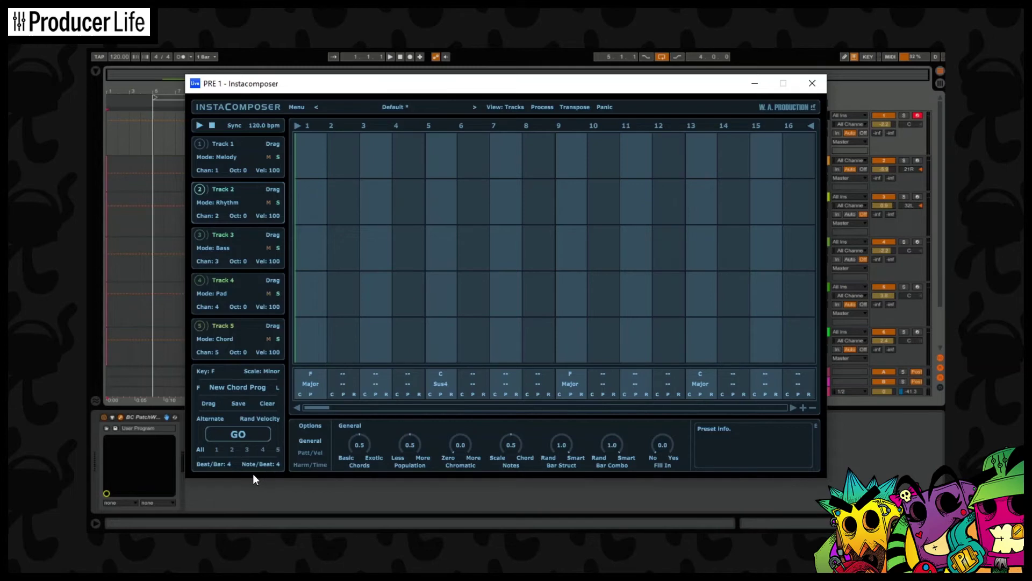
- Cycle through the five track targets, then generate a melody for Track 1
click(216, 449)
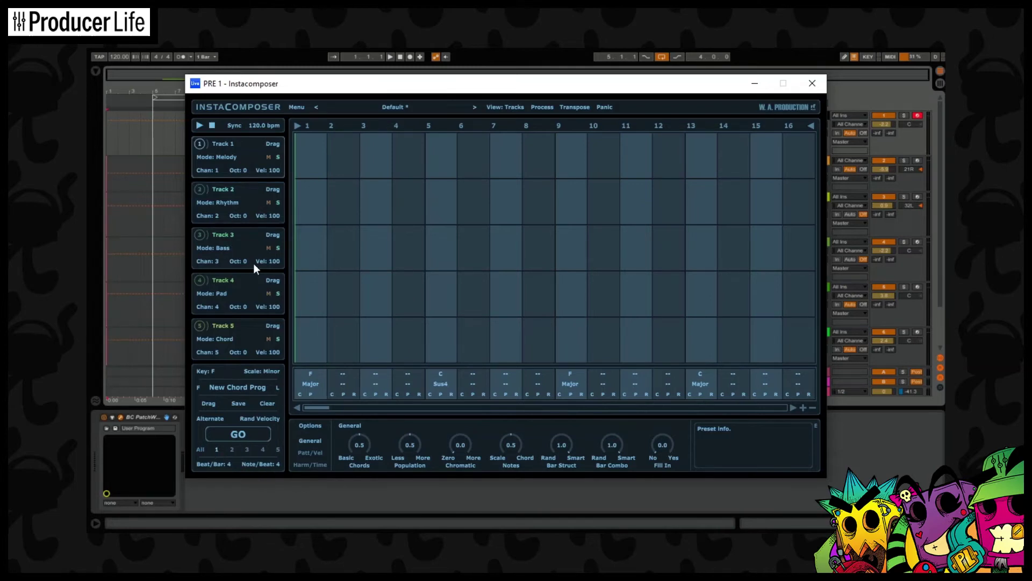
click(231, 450)
click(247, 449)
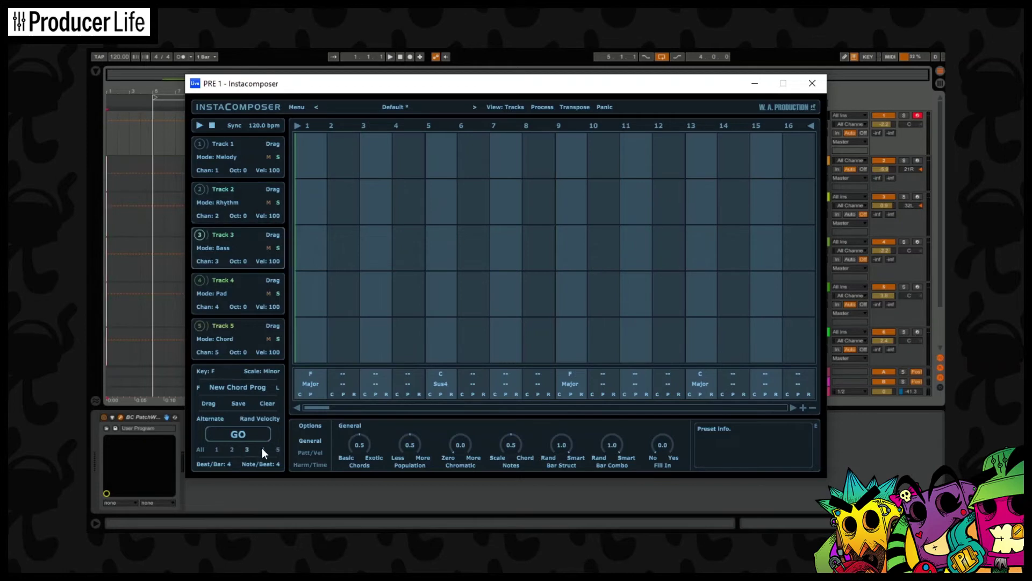
click(262, 449)
click(277, 449)
click(216, 448)
click(227, 437)
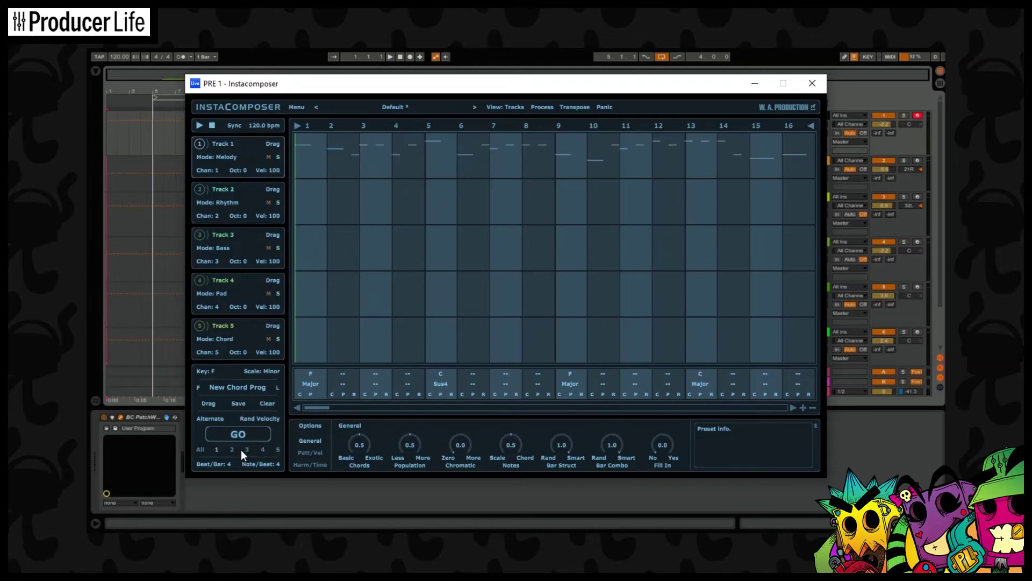
- Generate a Track 3 bass line and all five tracks, then create a new chord progression
click(250, 448)
click(249, 436)
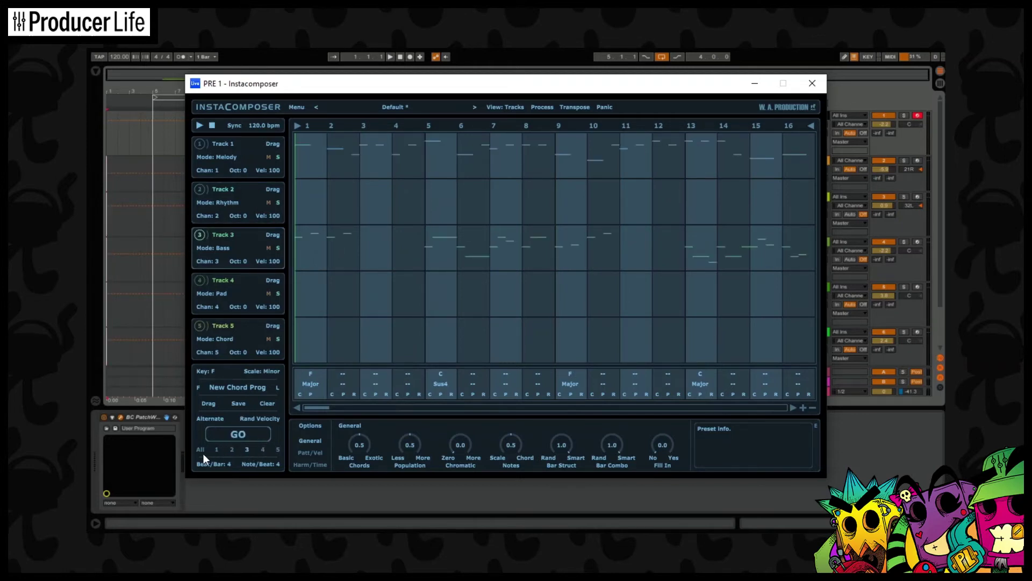
click(237, 435)
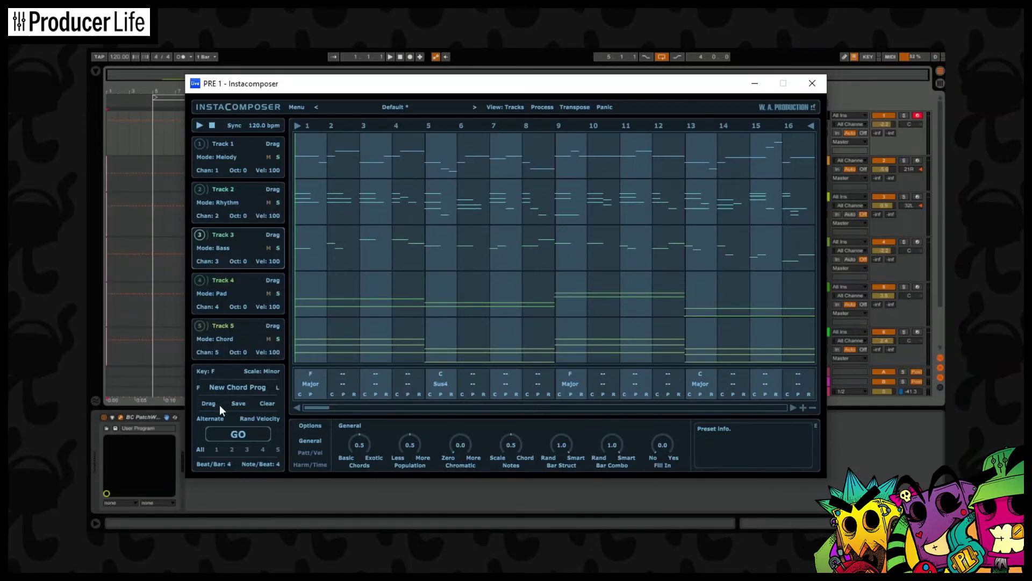
click(237, 387)
- Drag Track 1's MIDI, then all generated parts, into the arrangement as clips
drag(276, 144, 158, 226)
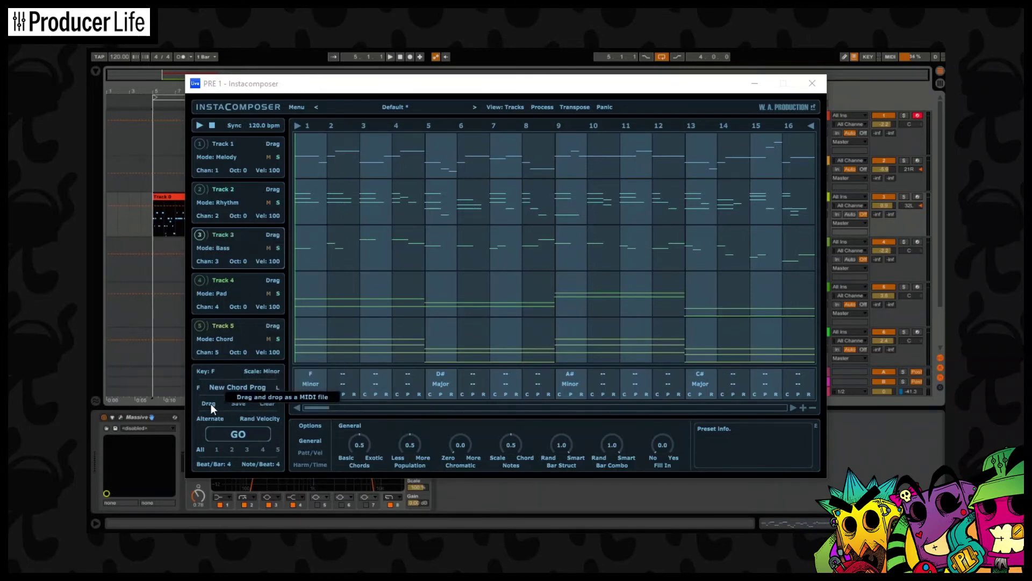
drag(211, 404, 156, 214)
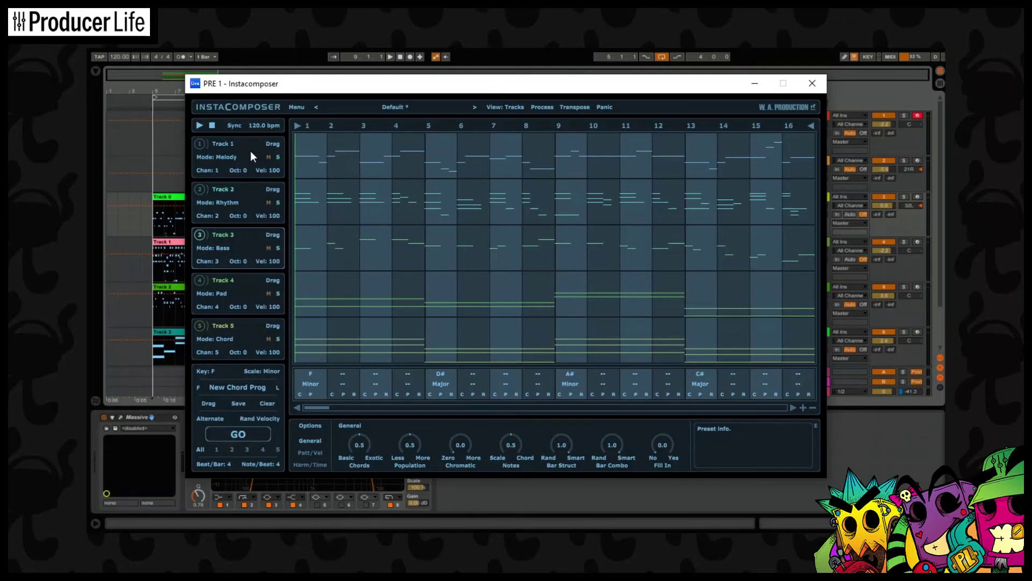
click(197, 147)
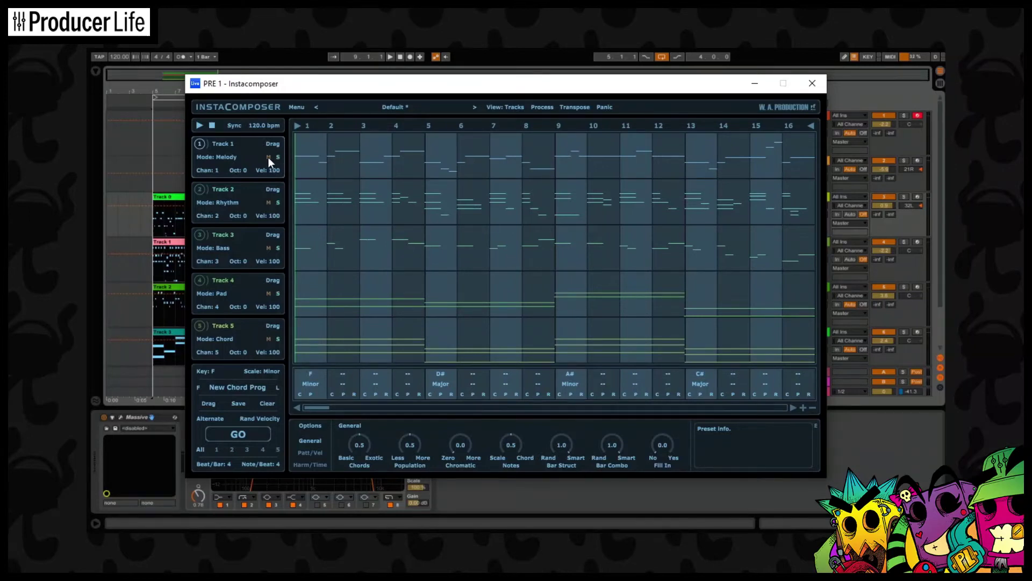
click(234, 156)
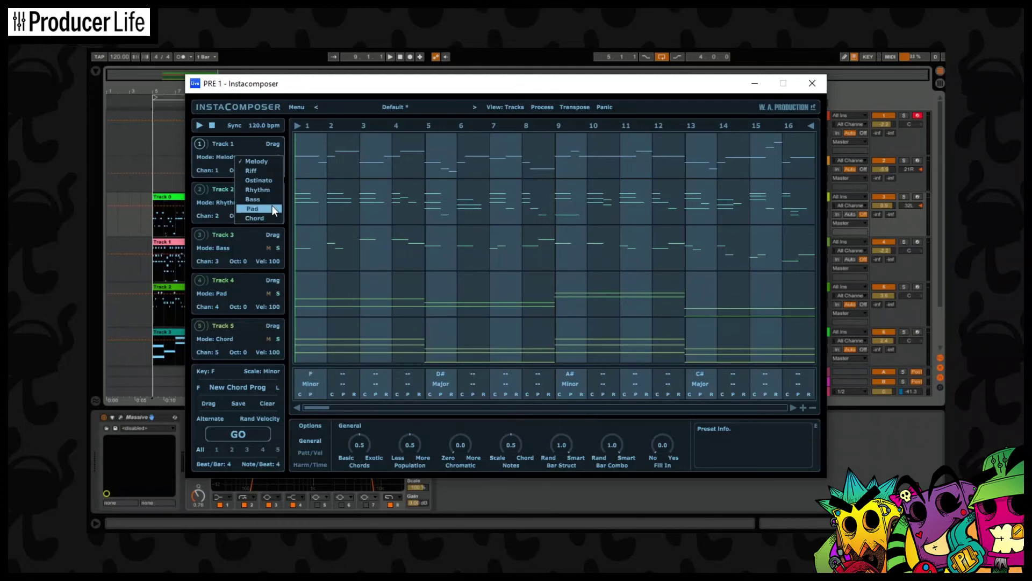
click(222, 160)
click(245, 150)
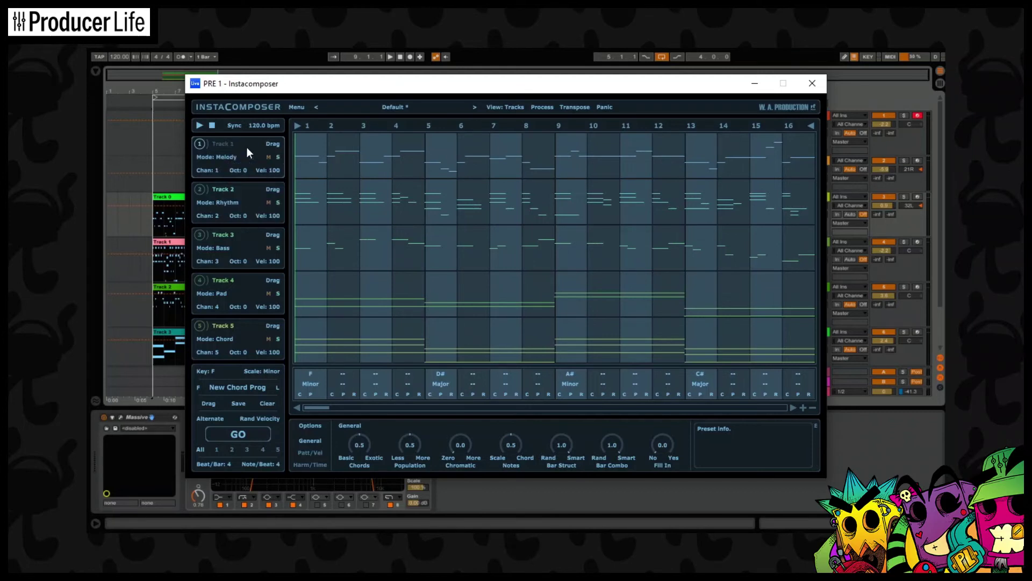
right_click(246, 146)
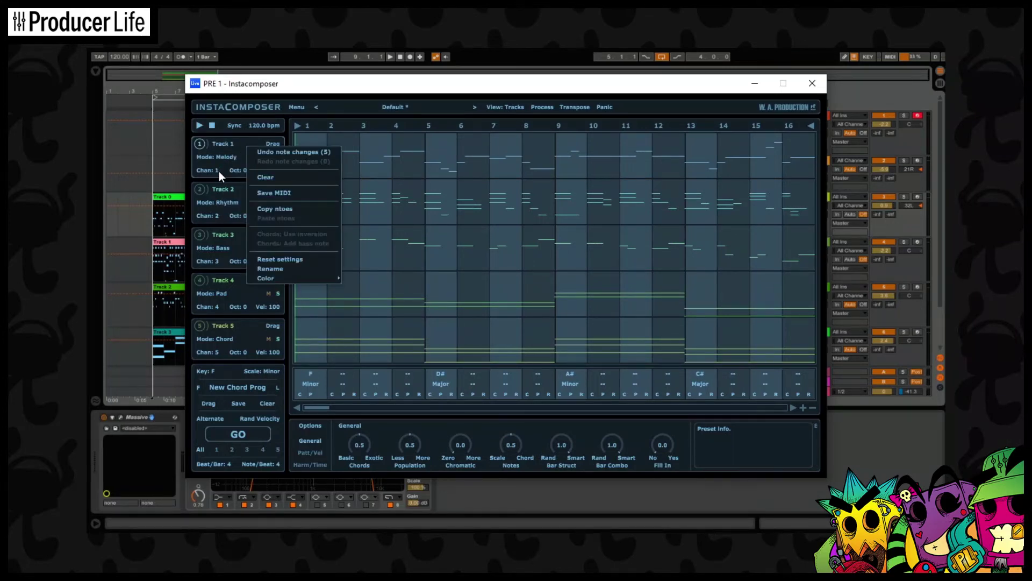
click(218, 171)
click(218, 171)
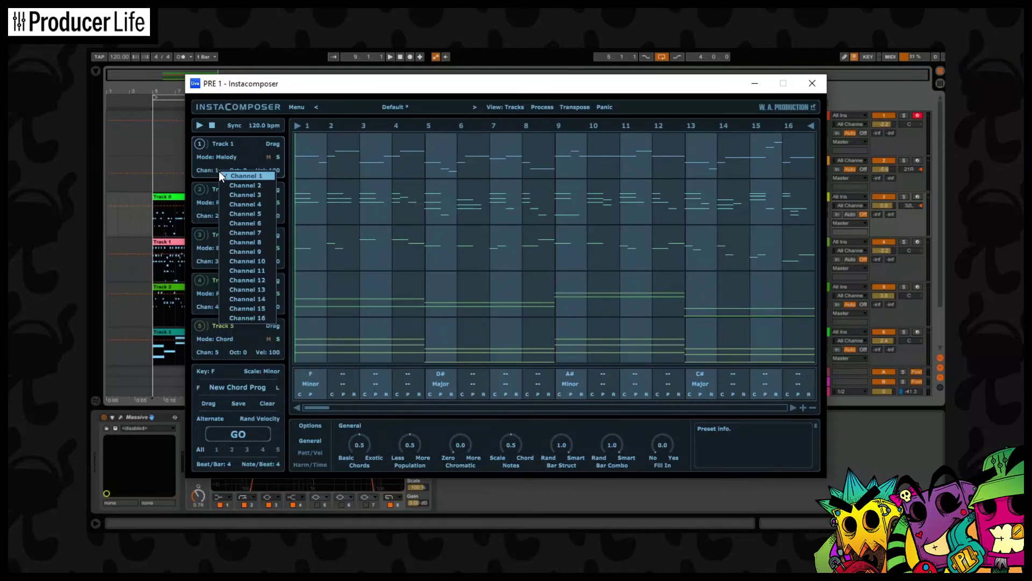
click(257, 158)
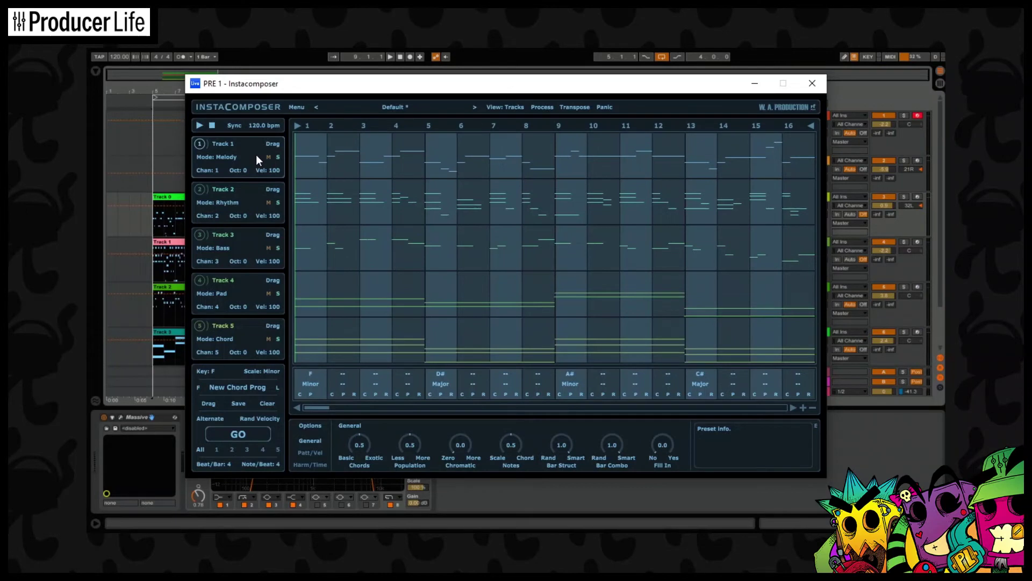
double_click(389, 218)
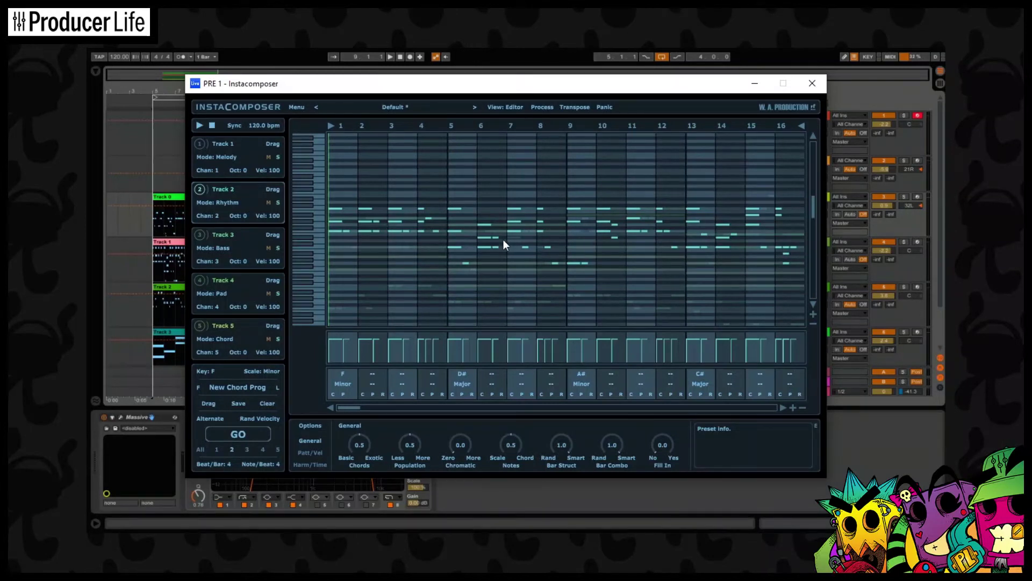
click(504, 108)
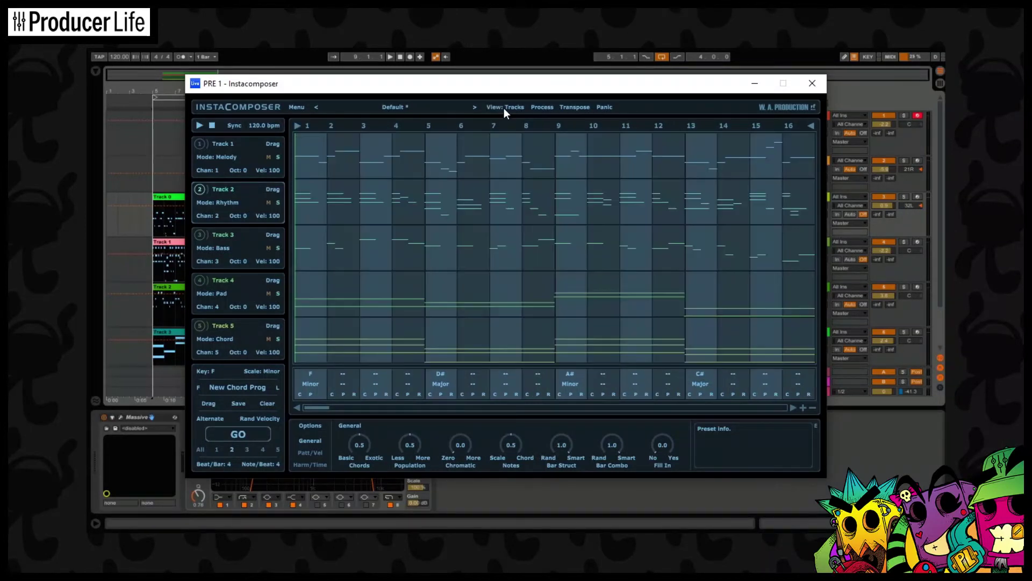
click(505, 108)
click(504, 108)
- Clear the notes, raise Population to 1.0, and regenerate all five tracks
click(266, 404)
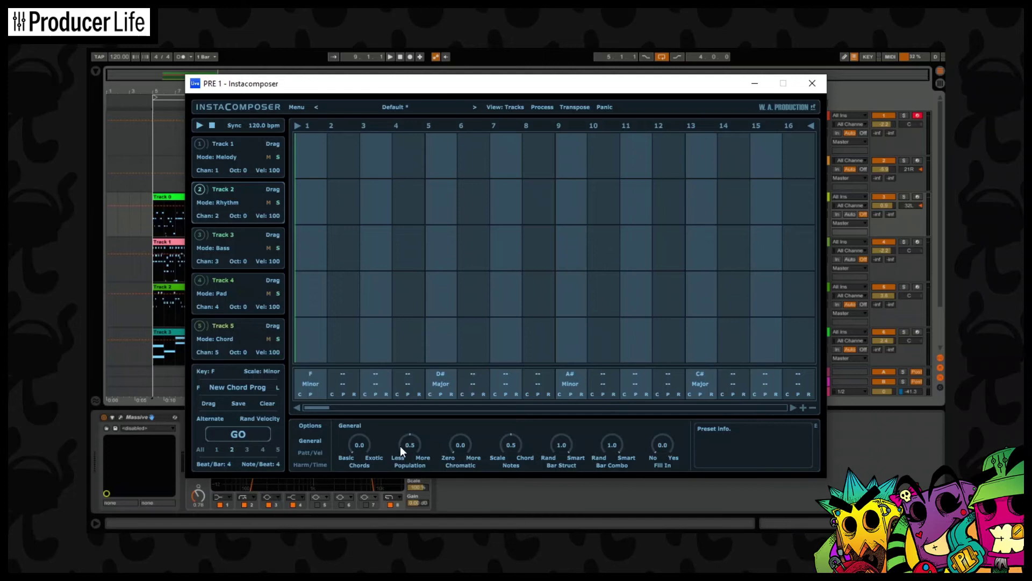
drag(401, 450, 401, 480)
click(231, 436)
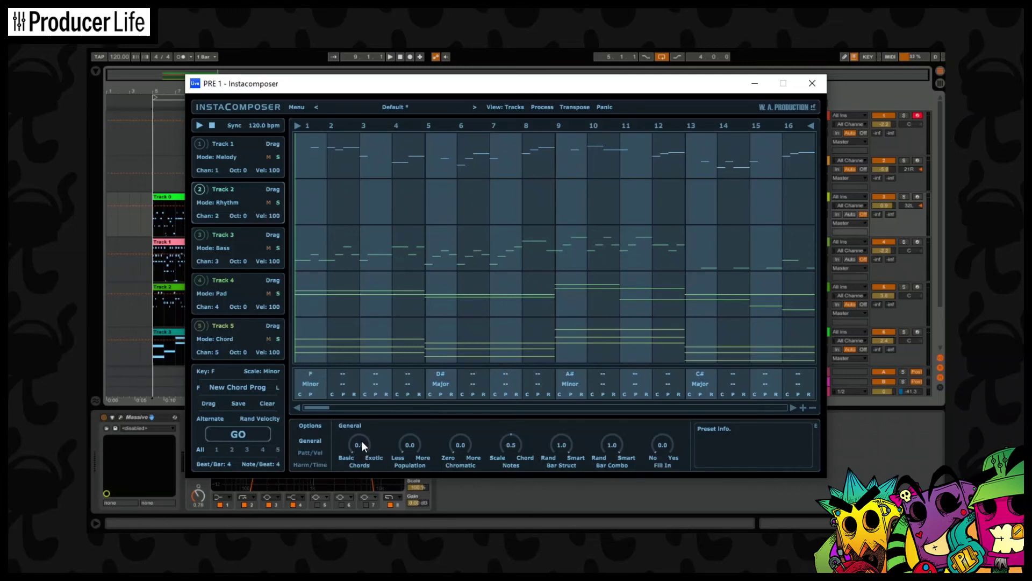
drag(410, 444, 401, 372)
click(255, 437)
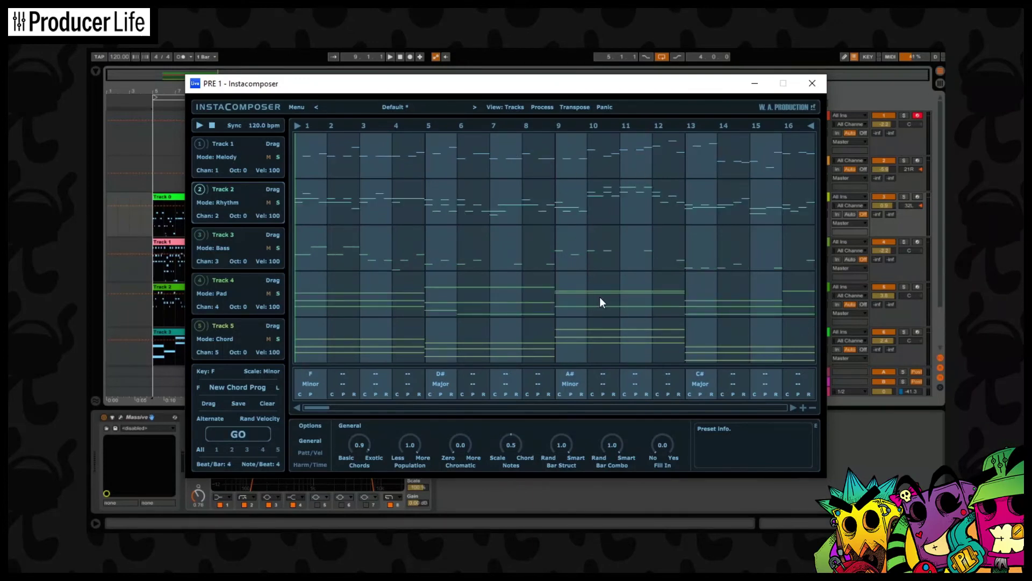
click(314, 452)
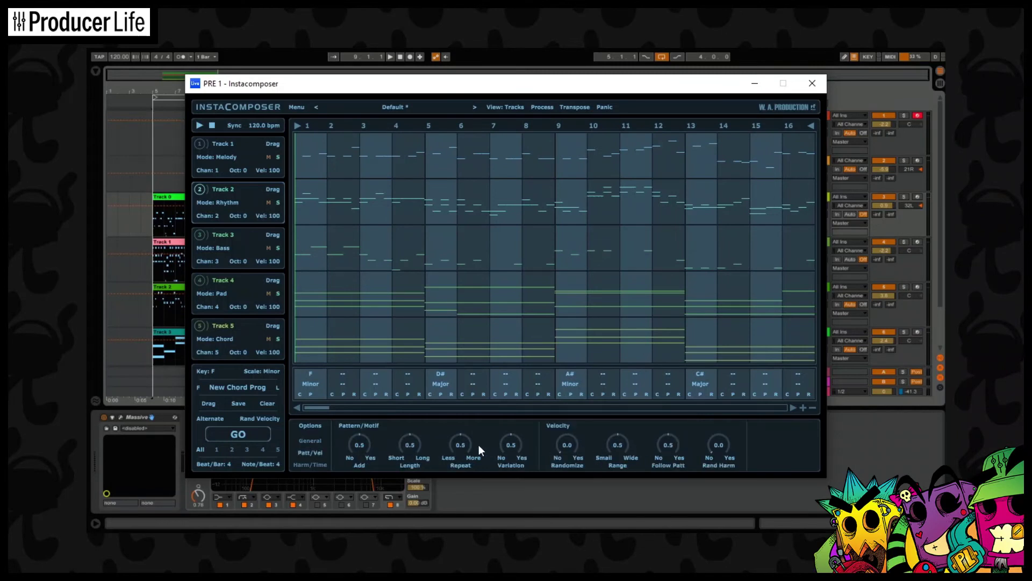
- Review the Harm/Time and Patt/Vel settings, then return to General options
click(314, 463)
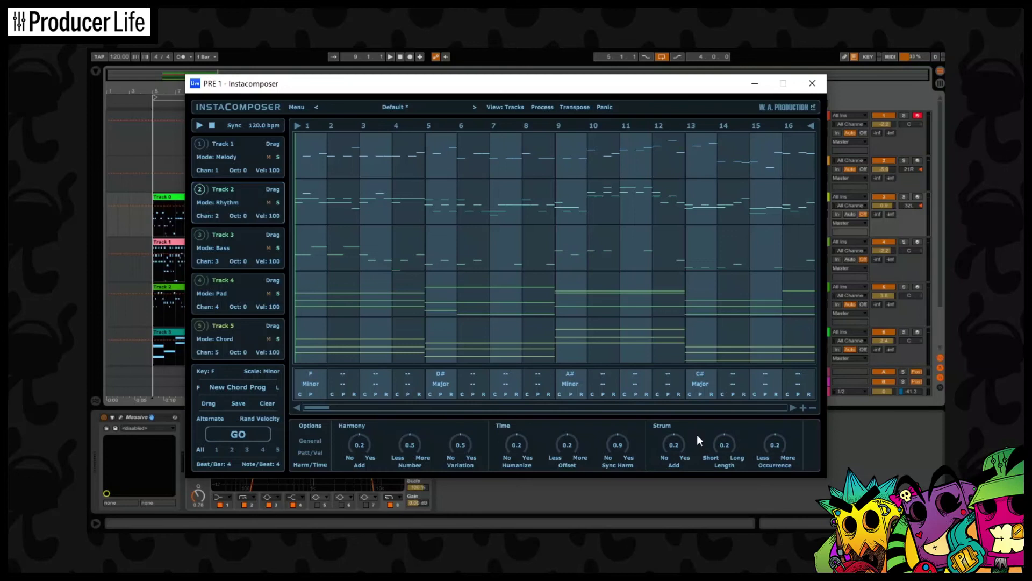
click(310, 453)
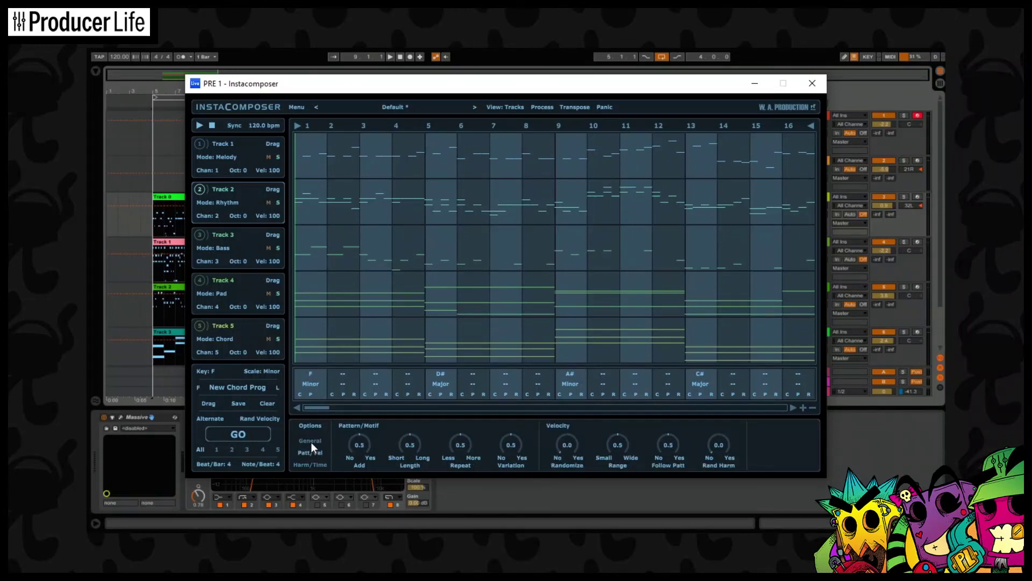
click(311, 441)
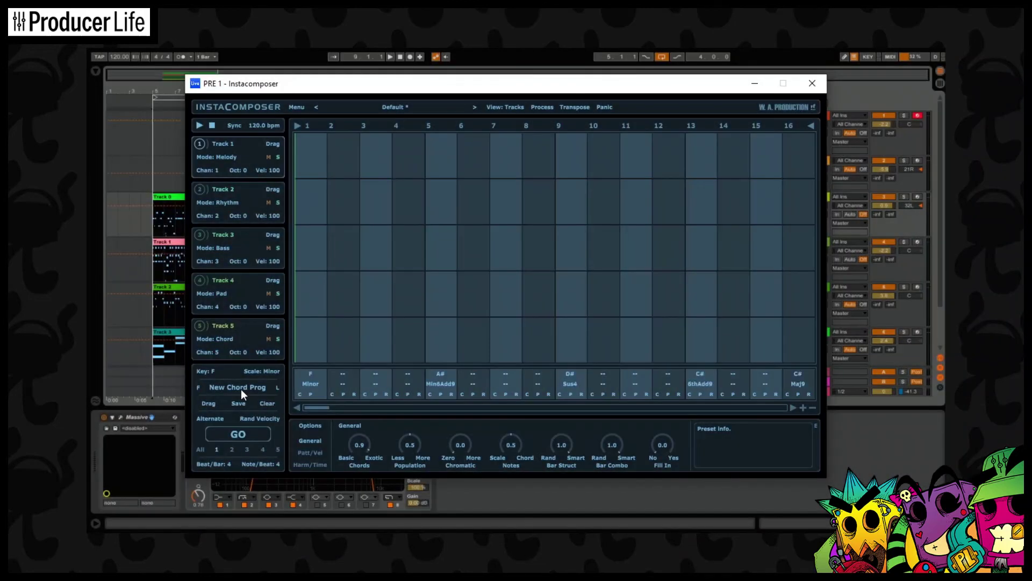
- Generate and play a Track 1 melody, then browse the Factory 02 and 03 progression presets
click(248, 434)
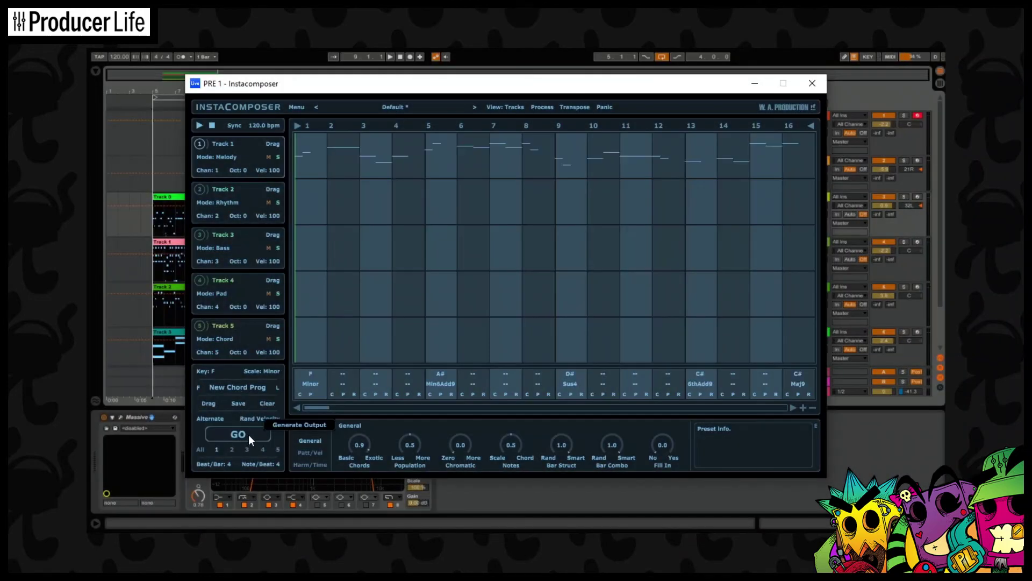
click(199, 126)
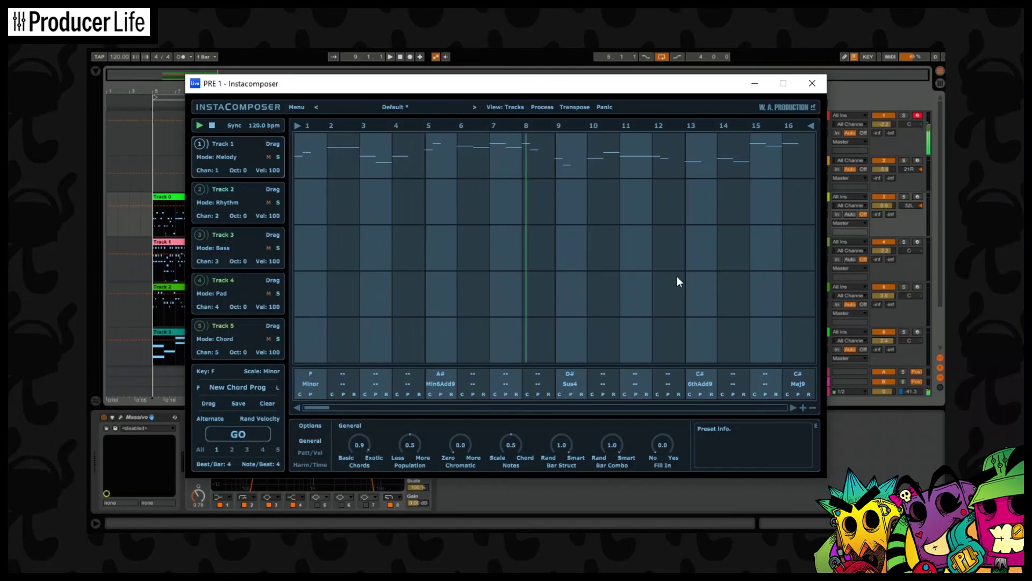
click(443, 106)
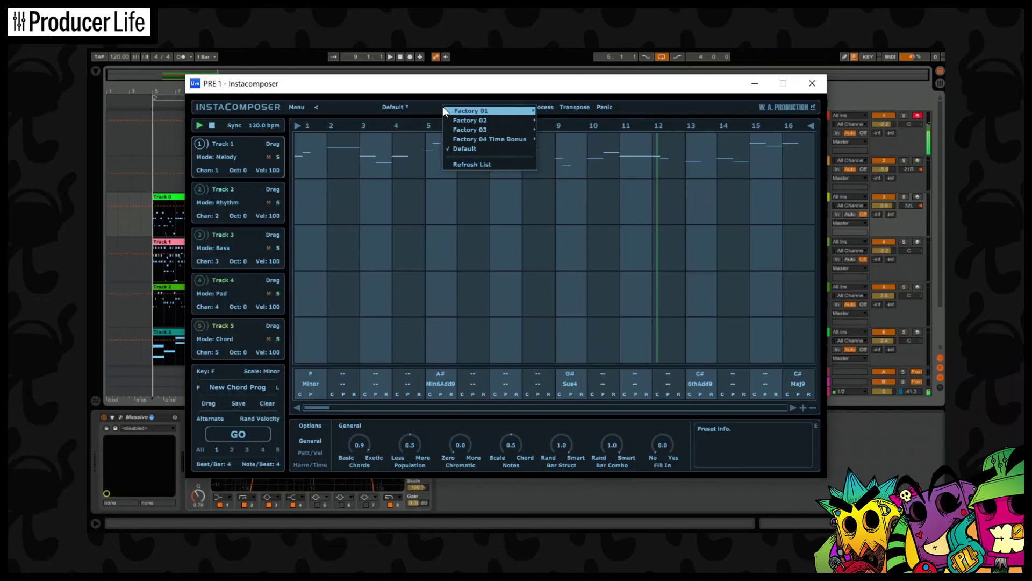
mouse_move(469, 121)
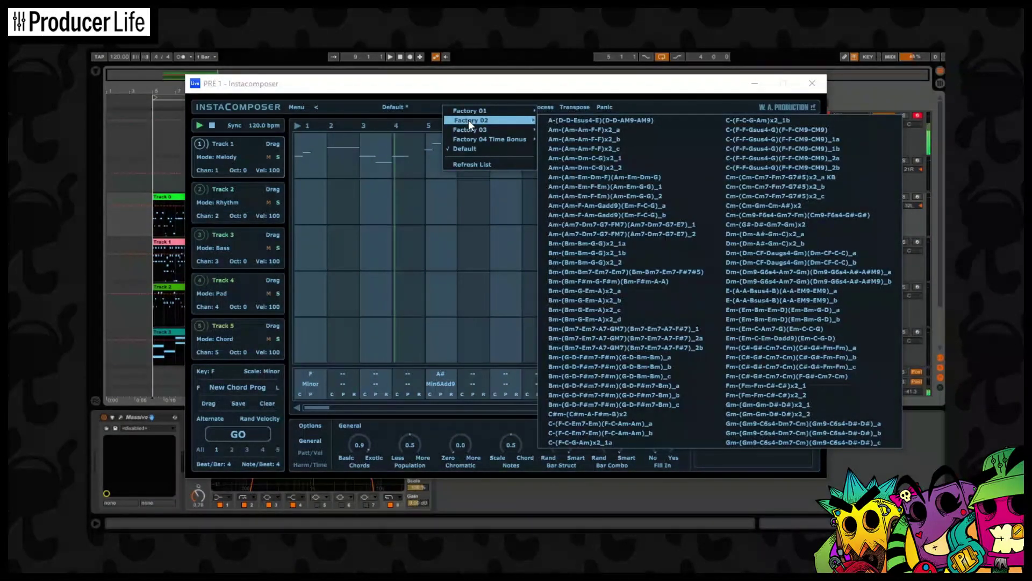
mouse_move(473, 131)
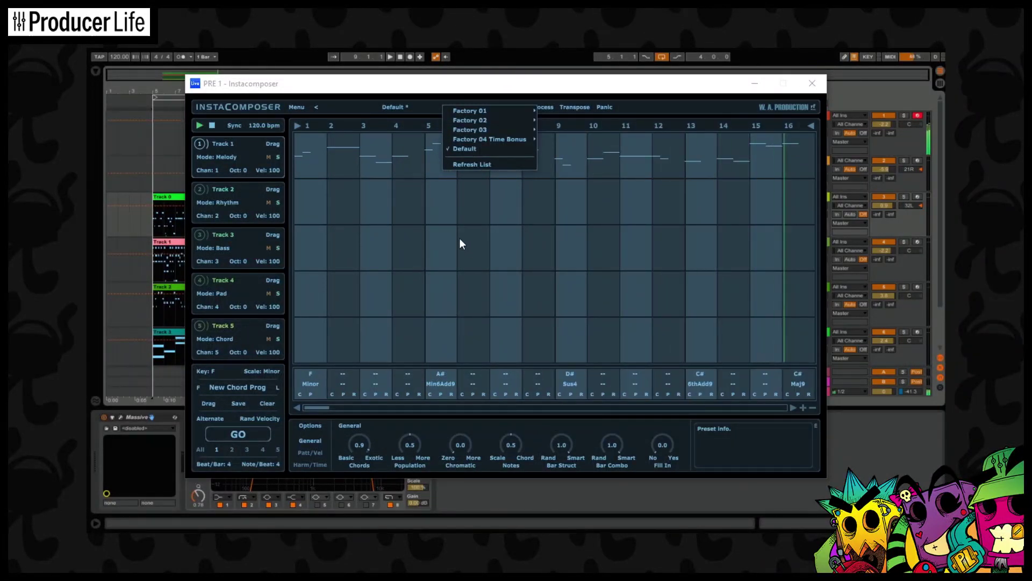
- Generate a rhythm pattern on Track 2 in Instacomposer, then select Track 1 for regeneration
click(232, 449)
click(234, 433)
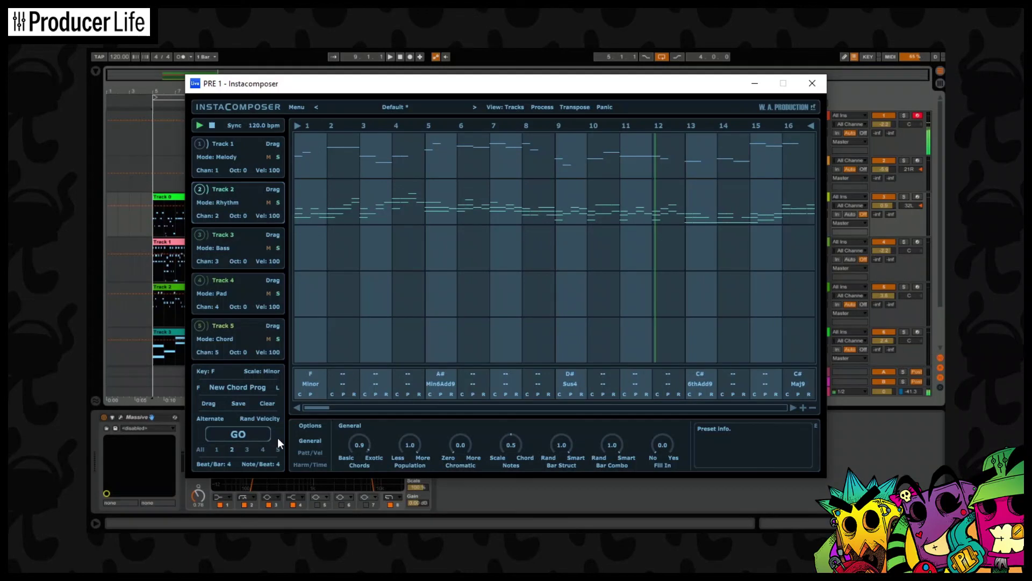
click(218, 449)
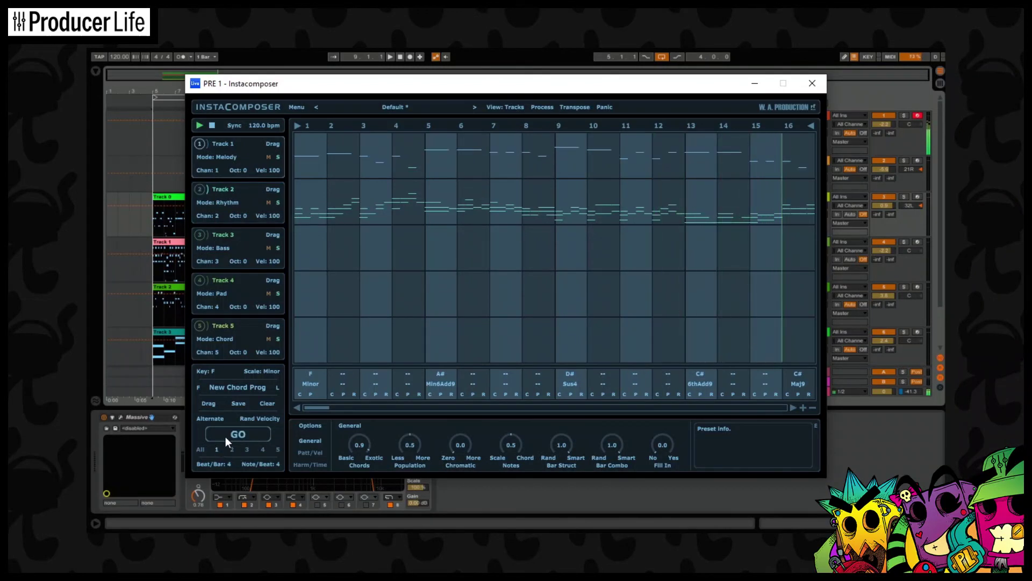